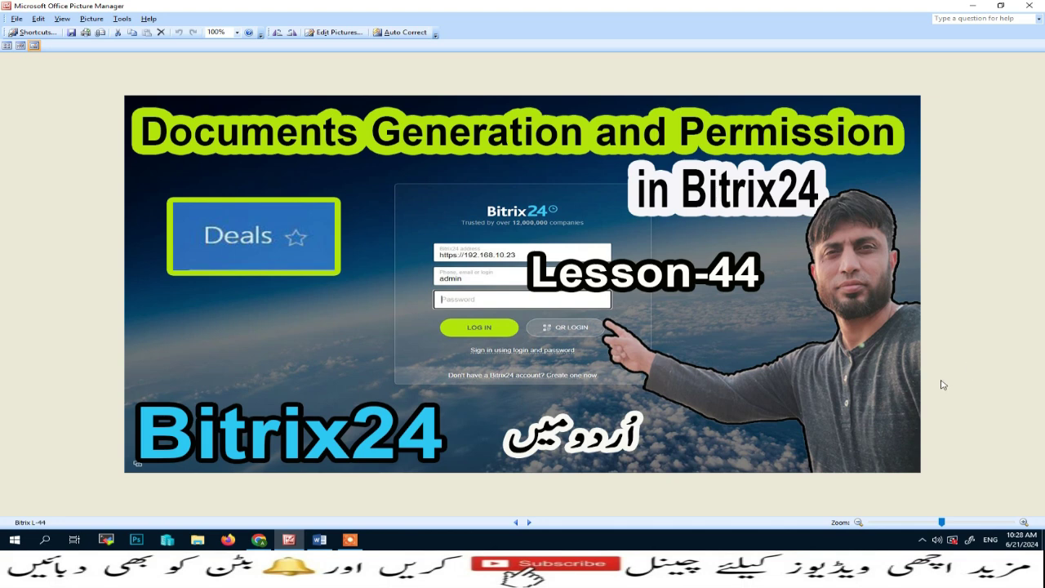
Step: Switch to Chrome, open the Attendance Machine deal and open the form for adding a new document template
{"action": "left_click", "coordinate": [257, 541]}
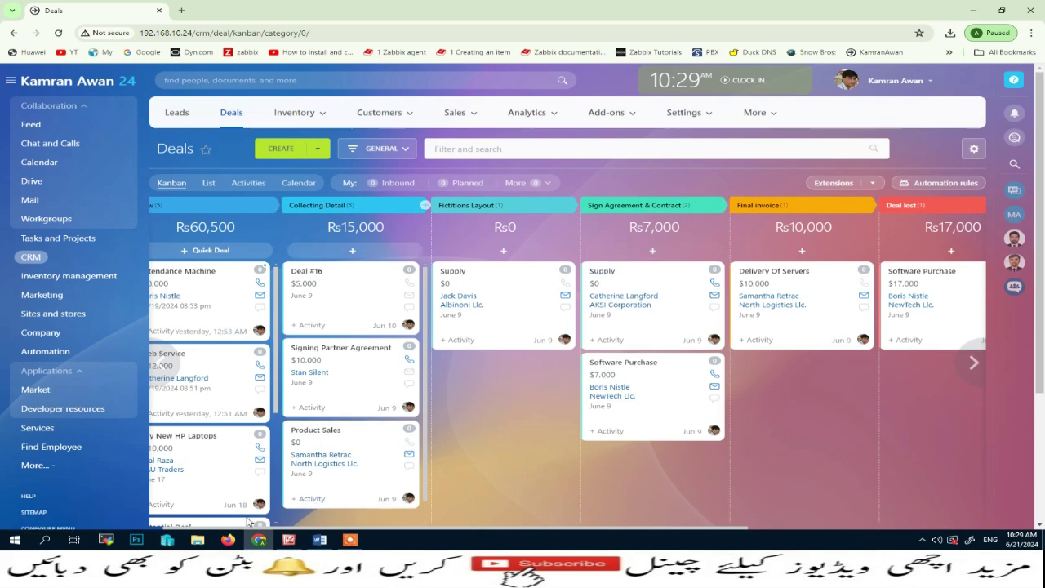
{"action": "mouse_move", "coordinate": [151, 283]}
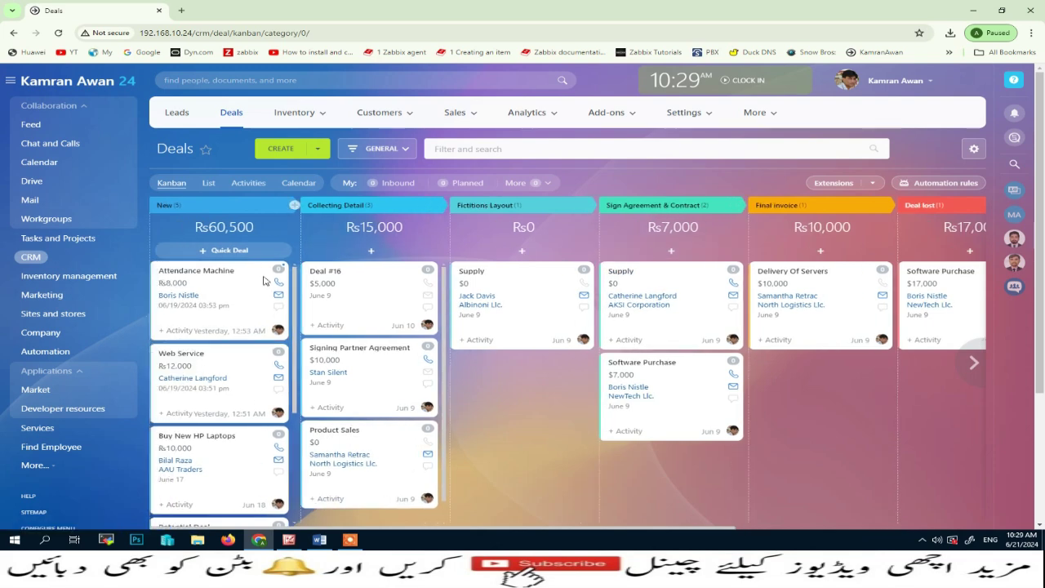
{"action": "left_click", "coordinate": [189, 273]}
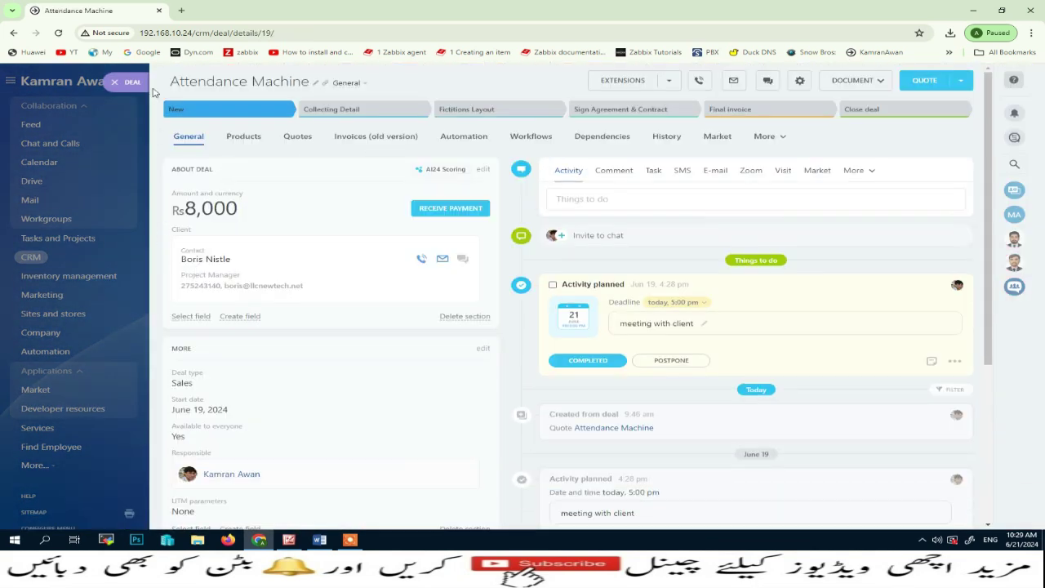
{"action": "left_click", "coordinate": [881, 84]}
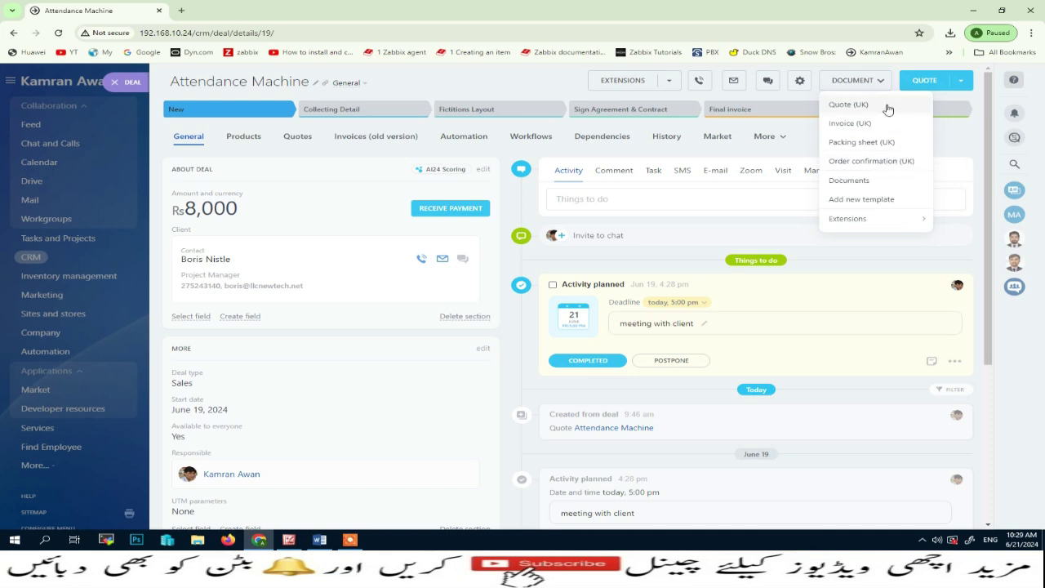
{"action": "left_click", "coordinate": [850, 201]}
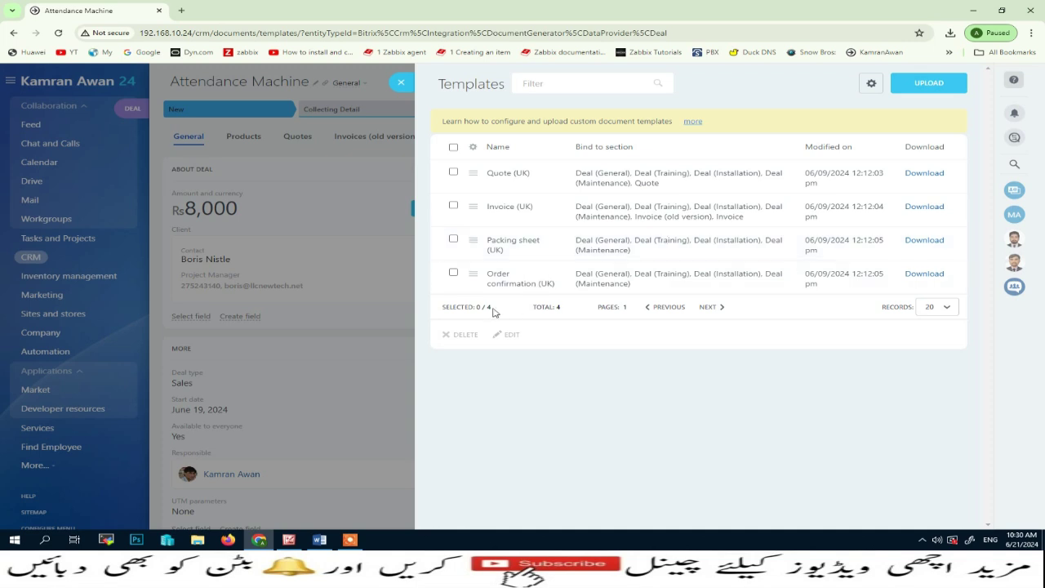
Step: Switch to Word and examine the MDT Agreement text with its company, responsible person and contact placeholders
{"action": "left_click", "coordinate": [319, 540]}
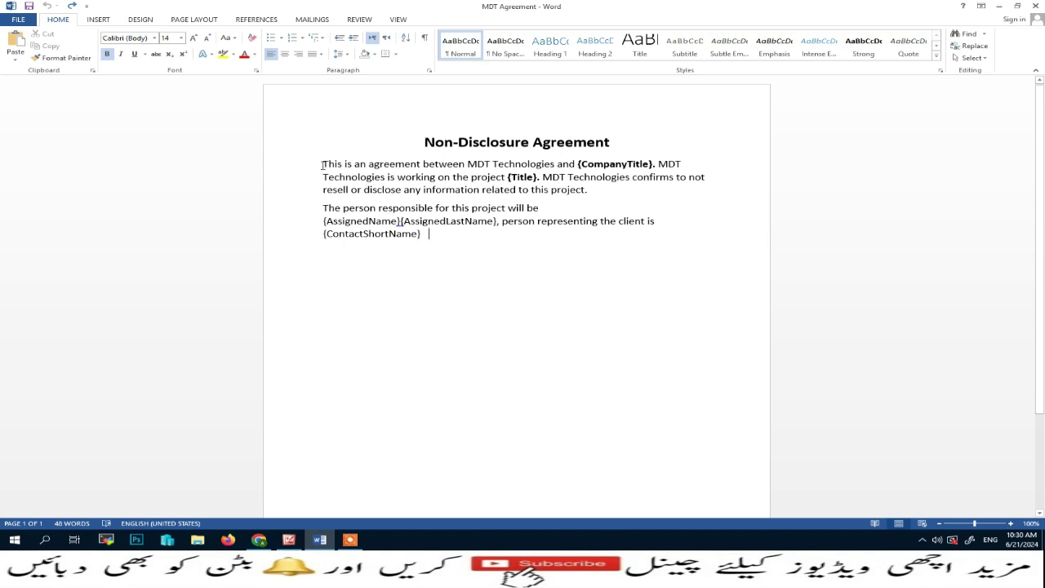
{"action": "left_click_drag", "start_coordinate": [334, 164], "coordinate": [571, 163]}
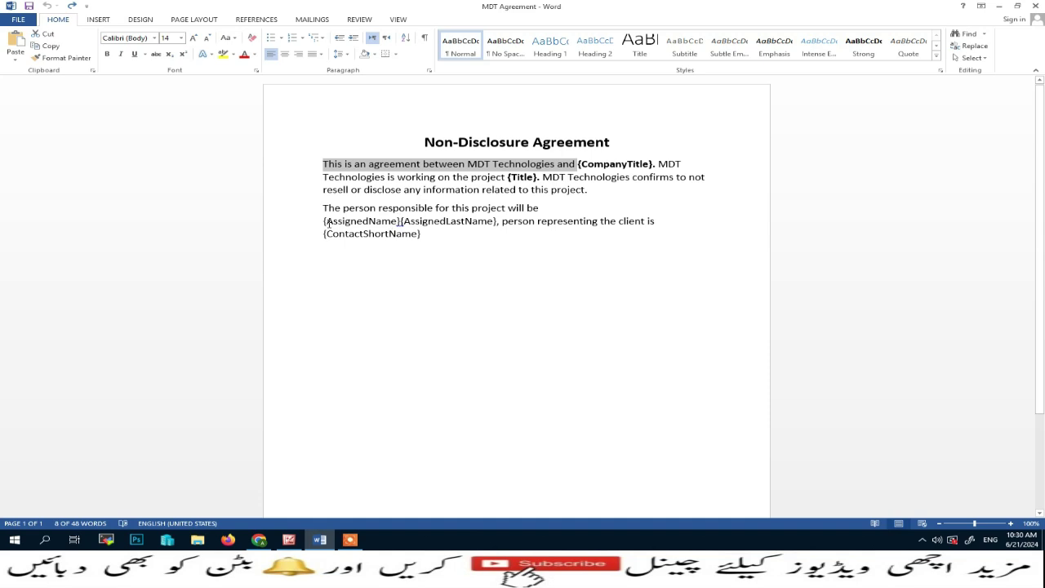
{"action": "left_click_drag", "start_coordinate": [325, 221], "coordinate": [493, 219]}
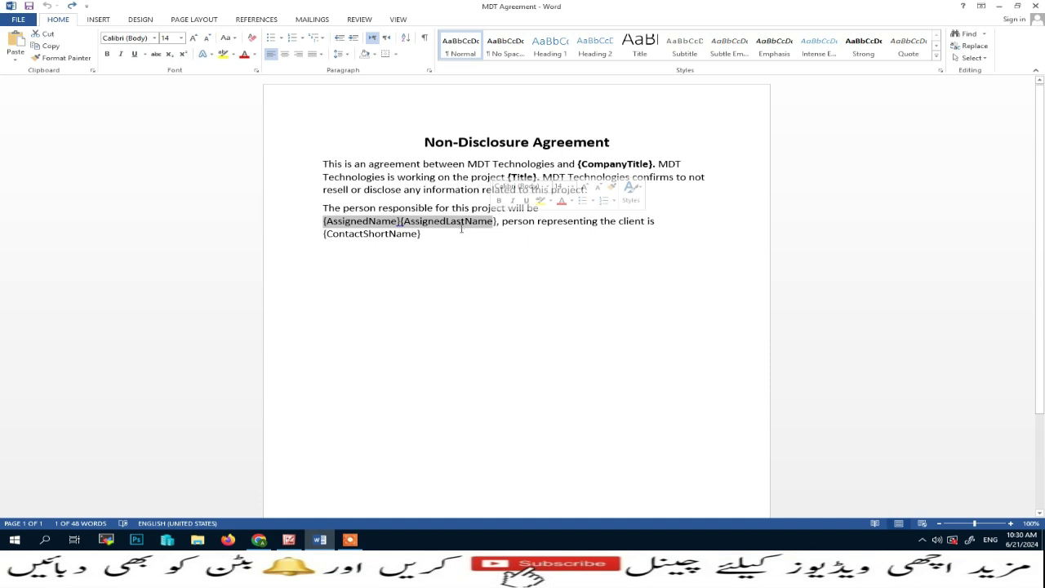
{"action": "left_click_drag", "start_coordinate": [323, 234], "coordinate": [404, 237]}
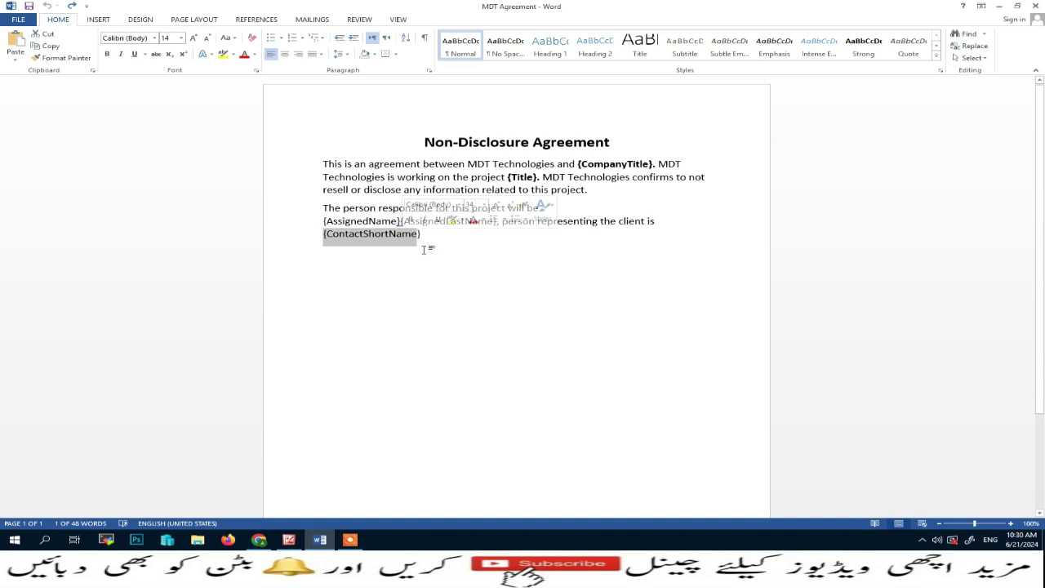
{"action": "left_click", "coordinate": [445, 267]}
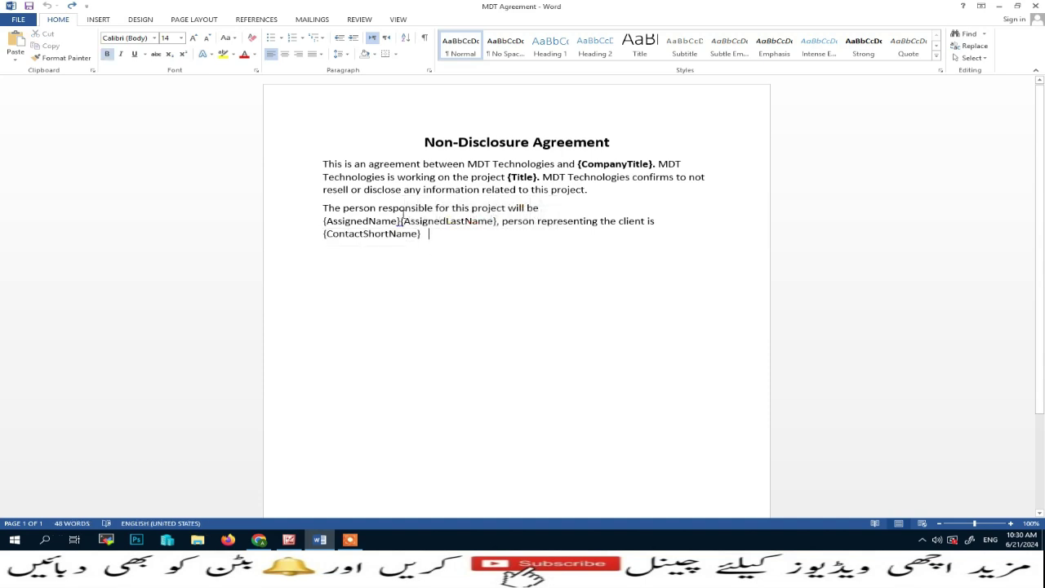
Step: Return to Chrome, open the list of template fields for deals and look through the available symbolic codes
{"action": "left_click", "coordinate": [259, 539]}
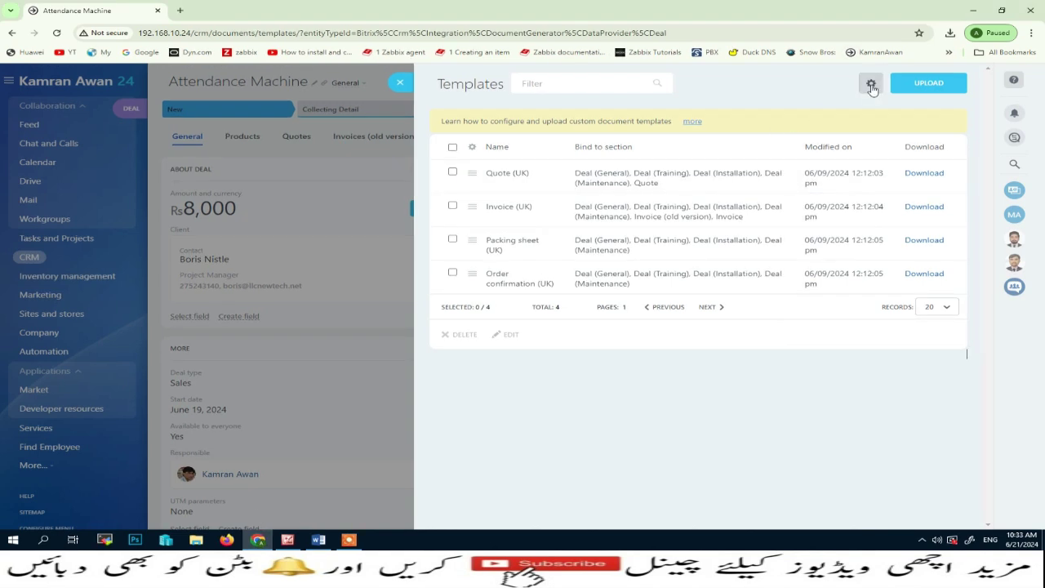
{"action": "left_click", "coordinate": [871, 85]}
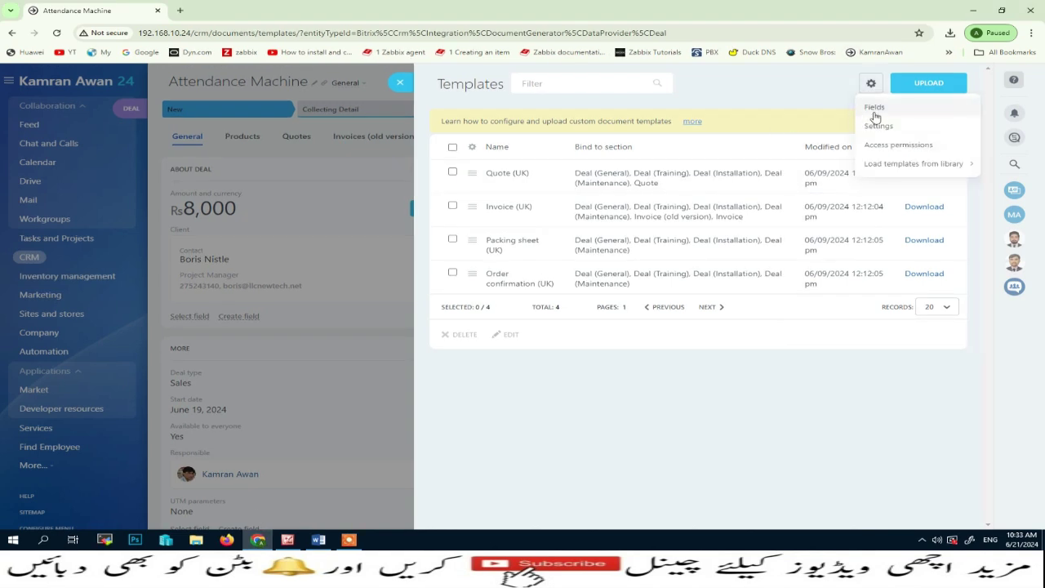
{"action": "left_click", "coordinate": [872, 116]}
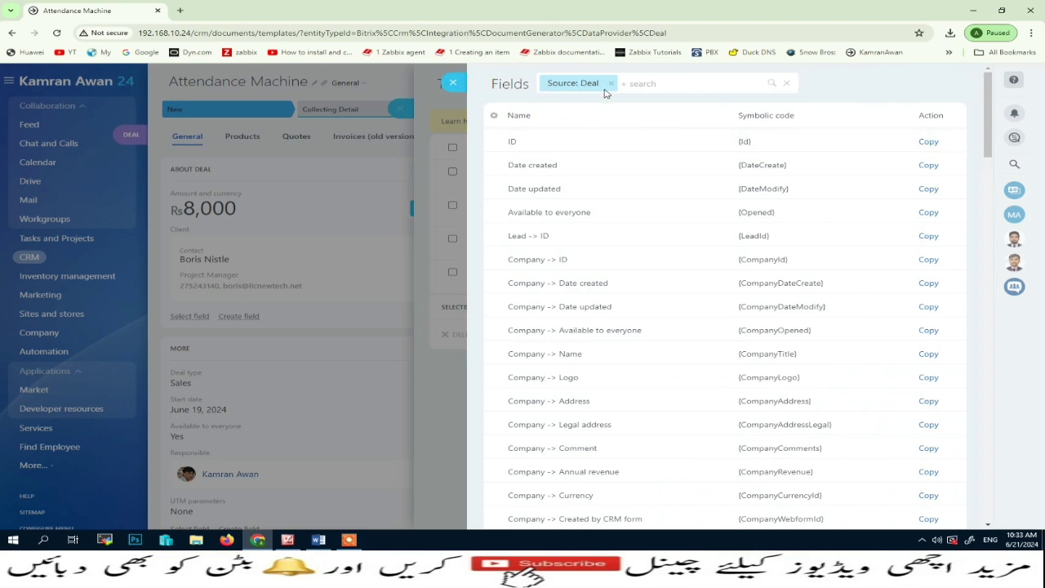
{"action": "scroll", "coordinate": [575, 225], "scroll_direction": "down", "scroll_amount": 1}
{"action": "scroll", "coordinate": [575, 225], "scroll_direction": "down", "scroll_amount": 10}
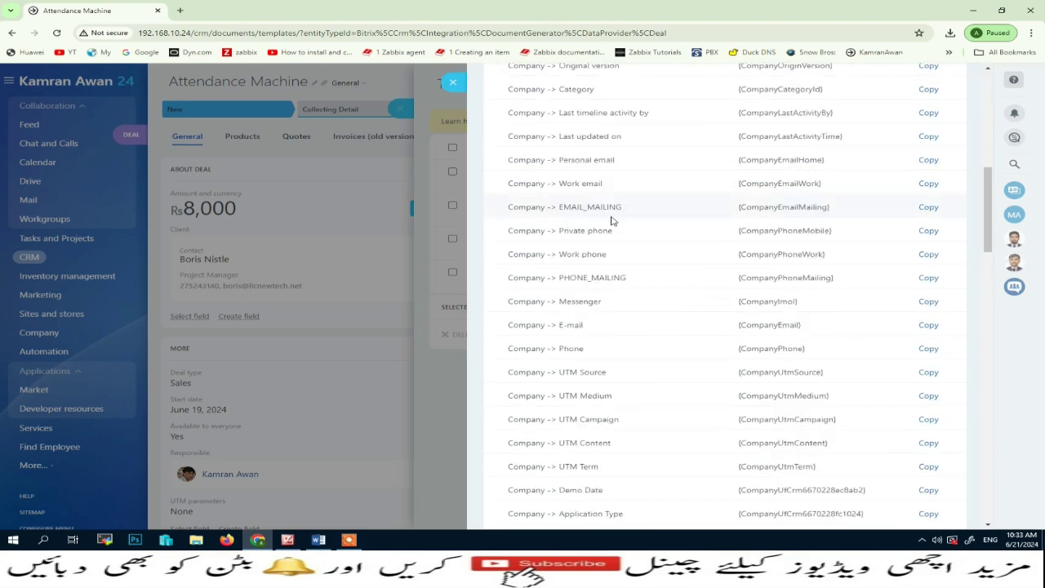
{"action": "scroll", "coordinate": [746, 247], "scroll_direction": "down", "scroll_amount": 10}
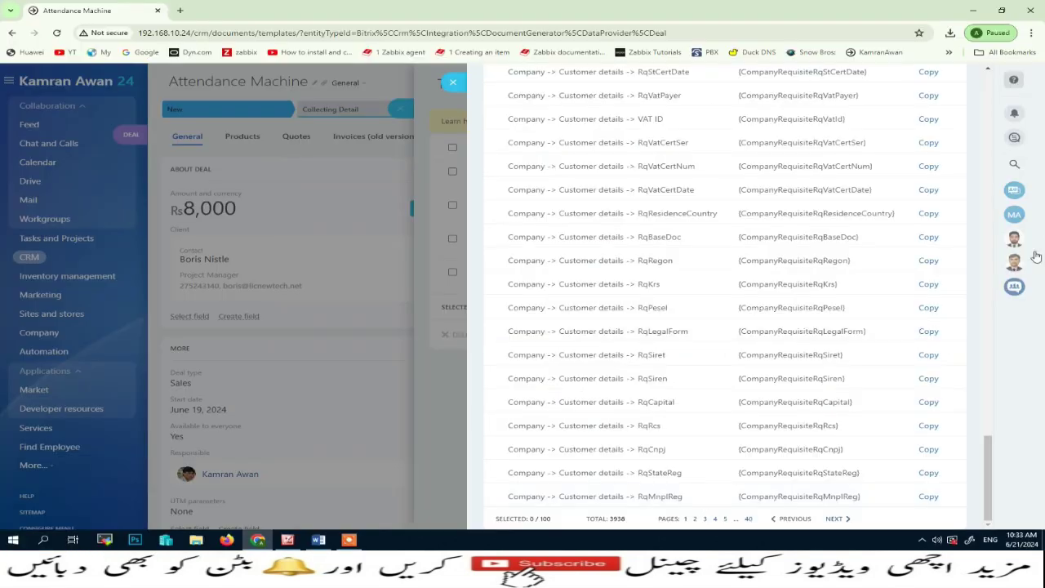
{"action": "left_click_drag", "start_coordinate": [984, 484], "coordinate": [984, 90]}
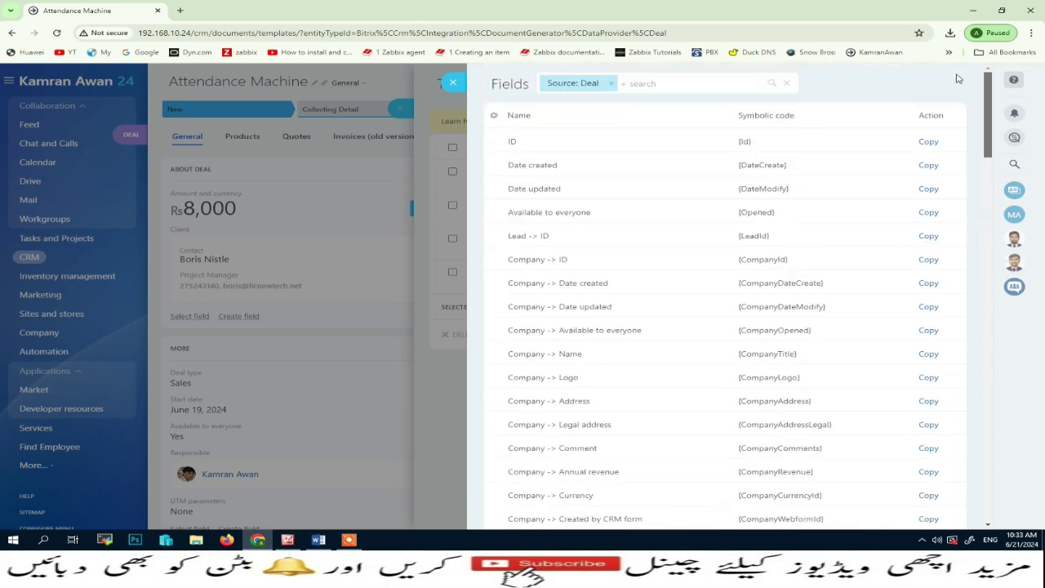
Step: Search the deal fields for "source" and copy the symbolic code of the Source information field
{"action": "left_click", "coordinate": [676, 84]}
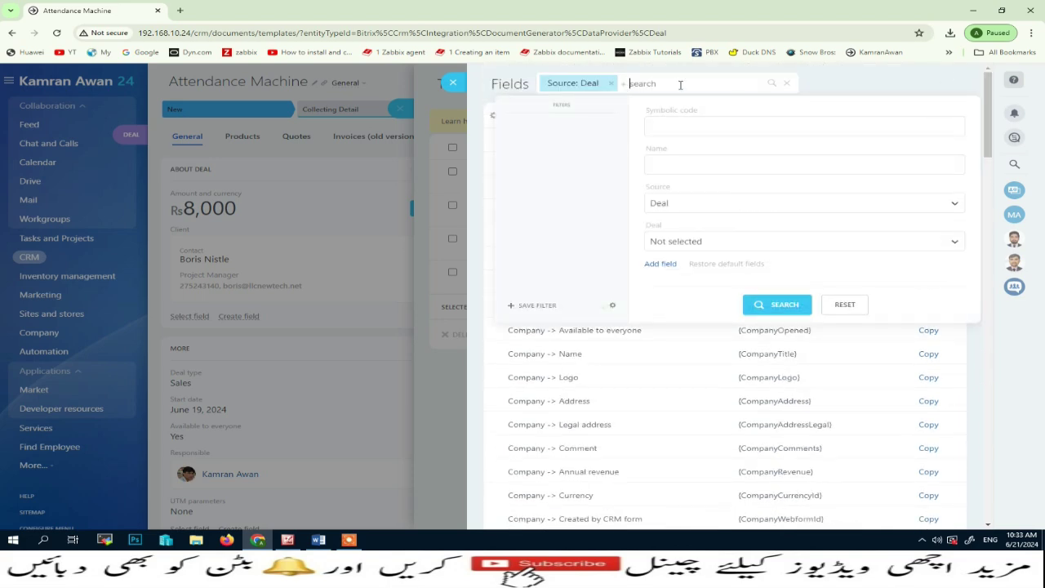
{"action": "type", "text": "source"}
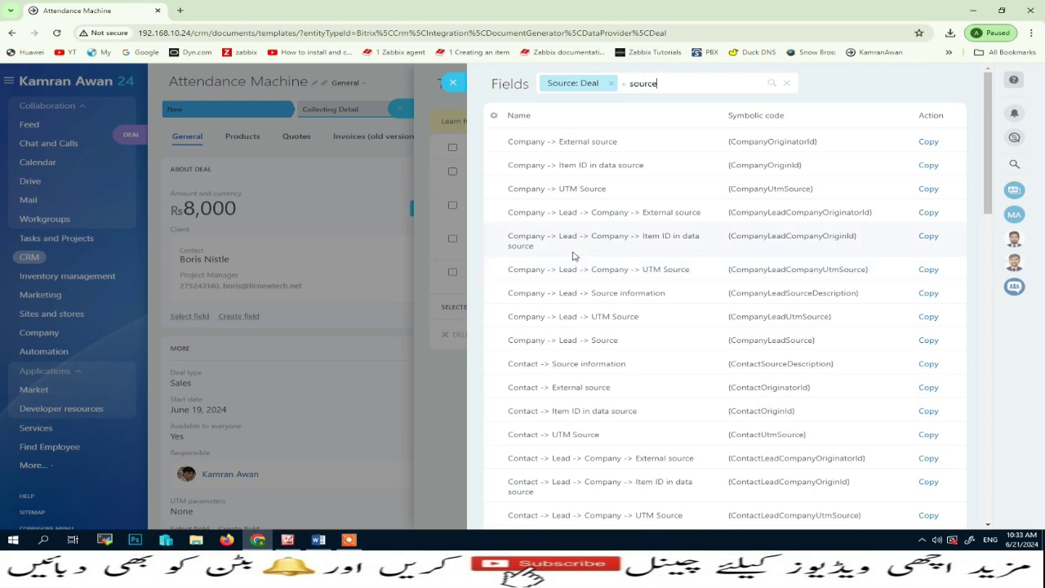
{"action": "scroll", "coordinate": [584, 266], "scroll_direction": "down", "scroll_amount": 3}
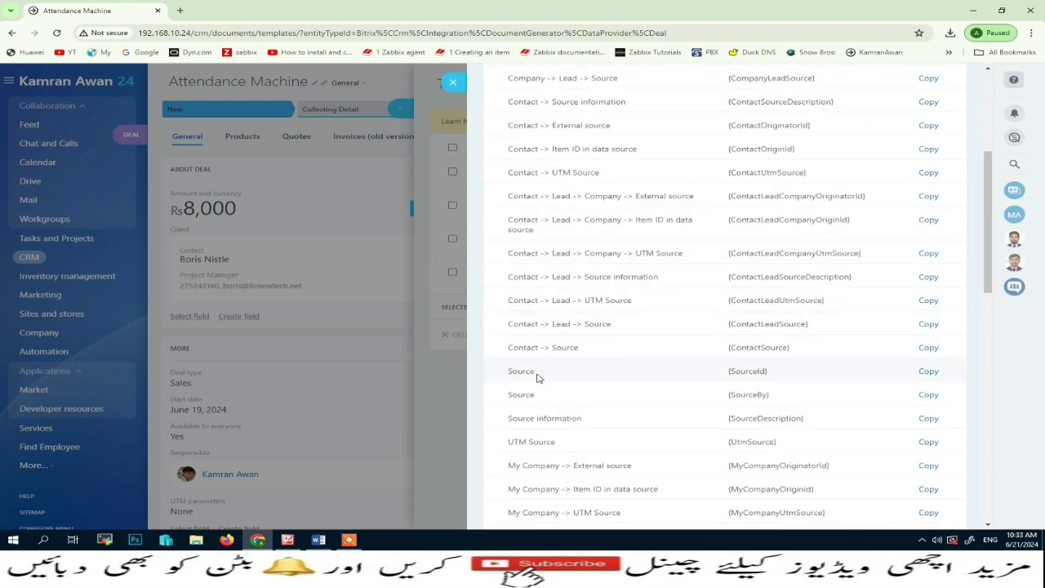
{"action": "scroll", "coordinate": [536, 375], "scroll_direction": "down", "scroll_amount": 1}
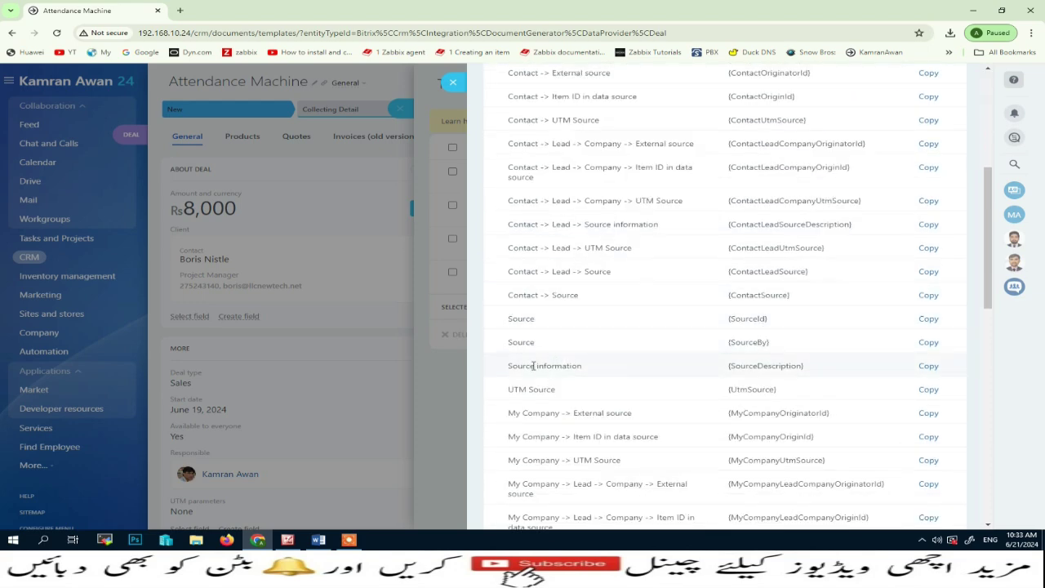
{"action": "left_click", "coordinate": [929, 367]}
Step: Switch to Word and paste {SourceDescription} on a new line below the agreement's last paragraph
{"action": "left_click", "coordinate": [318, 540]}
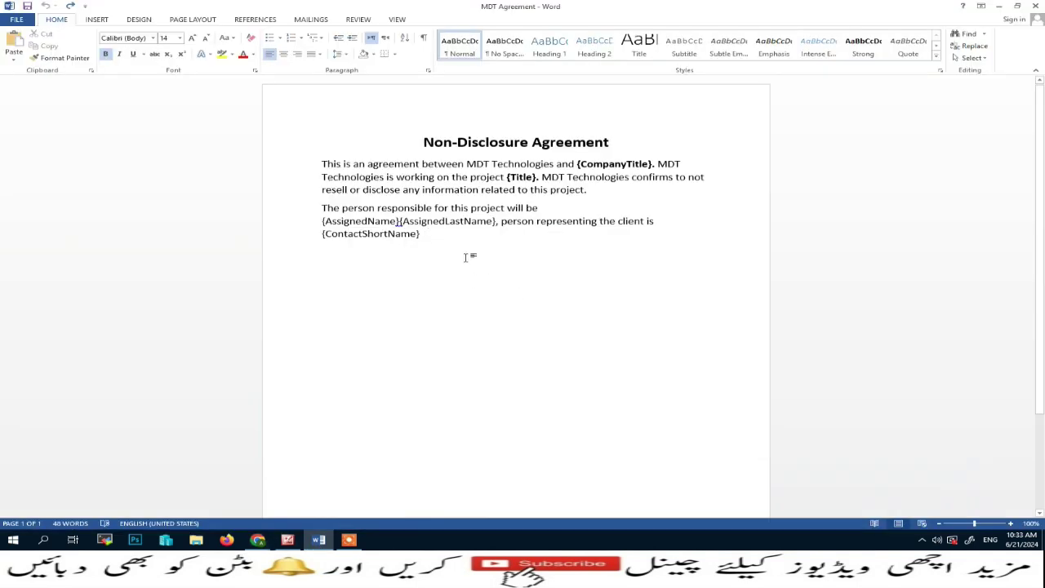
{"action": "key", "text": "Return"}
{"action": "key", "text": "ctrl+v"}
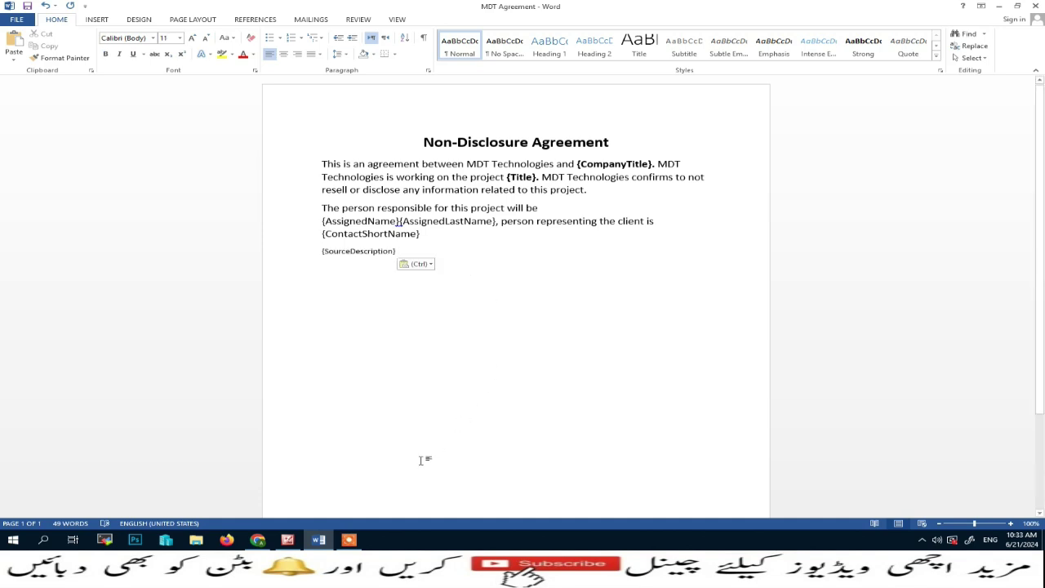
Step: Copy the {SourceBy} field code from Chrome and add it in Word after {SourceDescription}, separated by a comma
{"action": "left_click", "coordinate": [258, 539]}
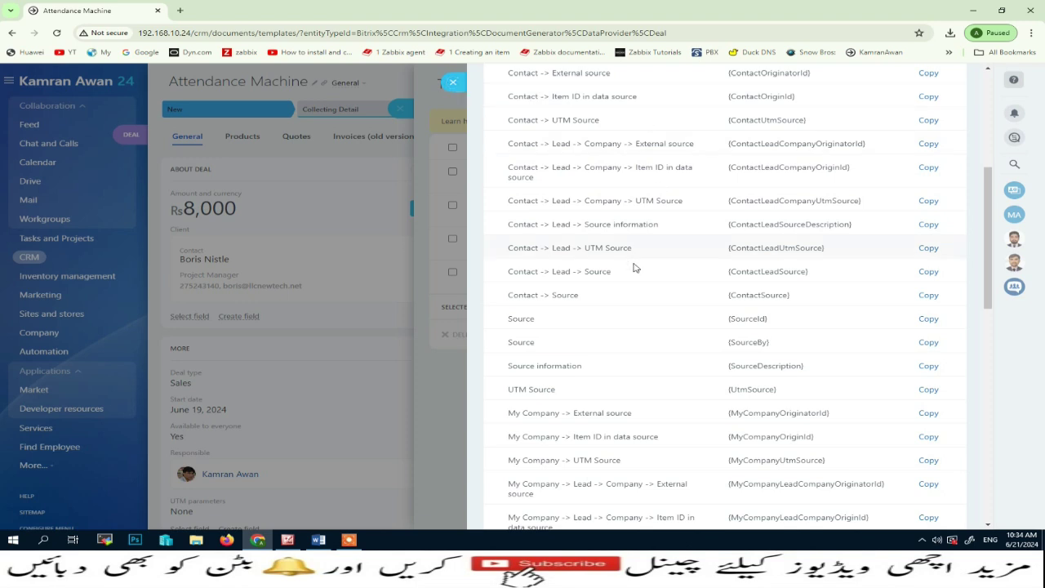
{"action": "left_click", "coordinate": [929, 343]}
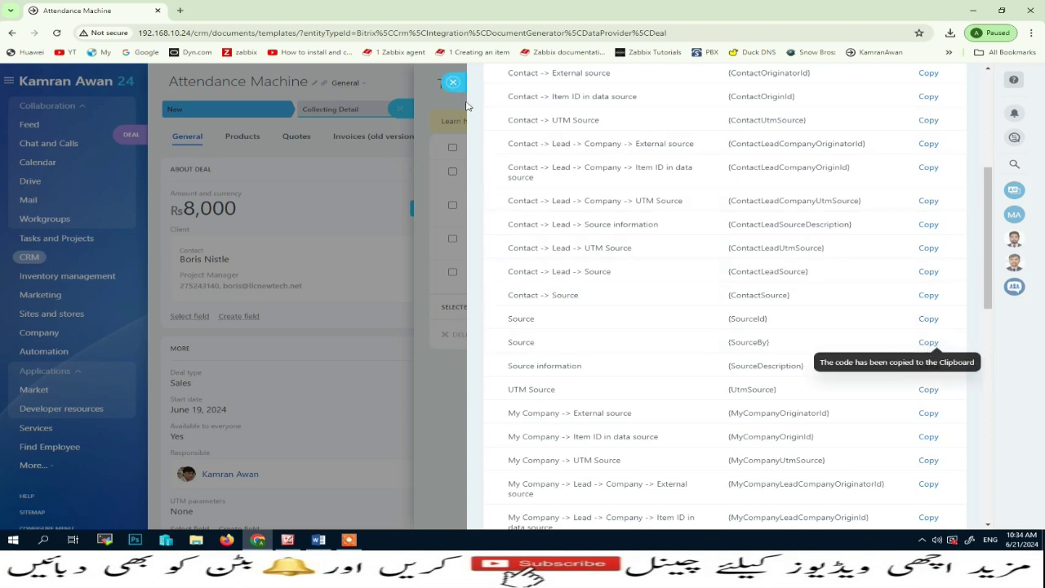
{"action": "left_click", "coordinate": [318, 540]}
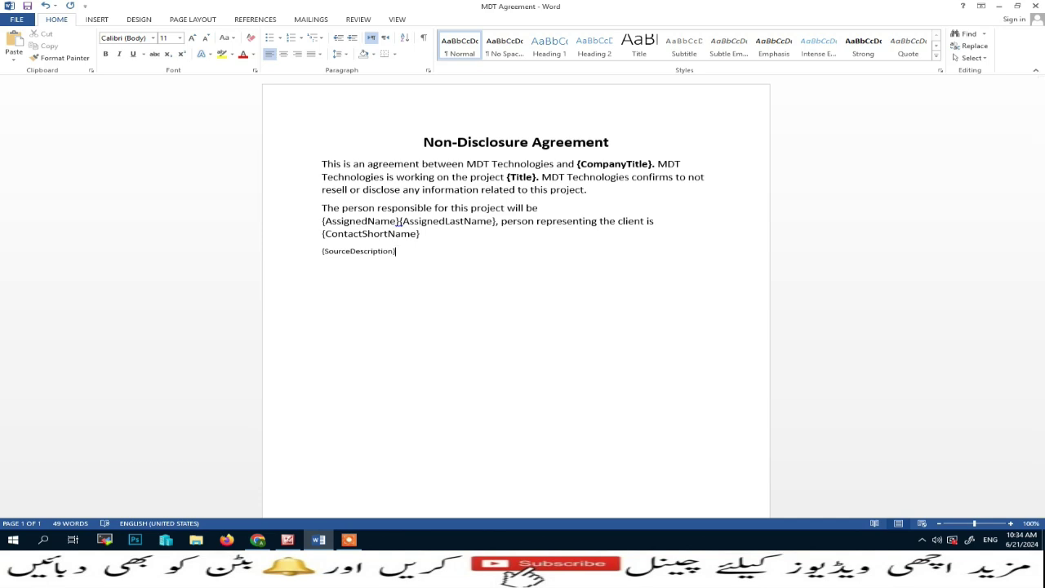
{"action": "key", "text": "ctrl+v"}
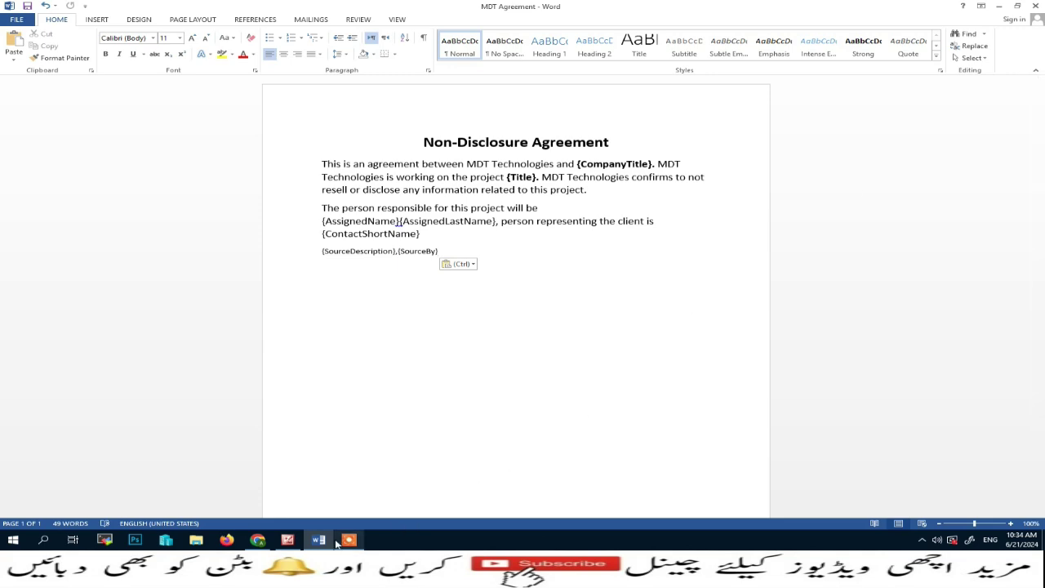
Step: In Chrome, leave the fields list, start a template upload and load the MDT Agreement file from the desktop
{"action": "left_click", "coordinate": [261, 540]}
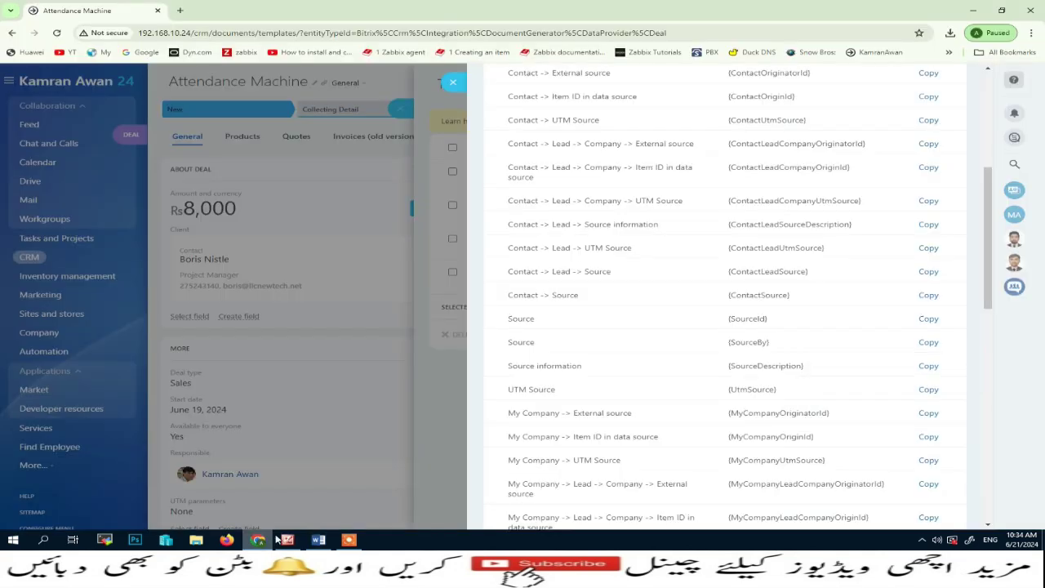
{"action": "left_click", "coordinate": [452, 83]}
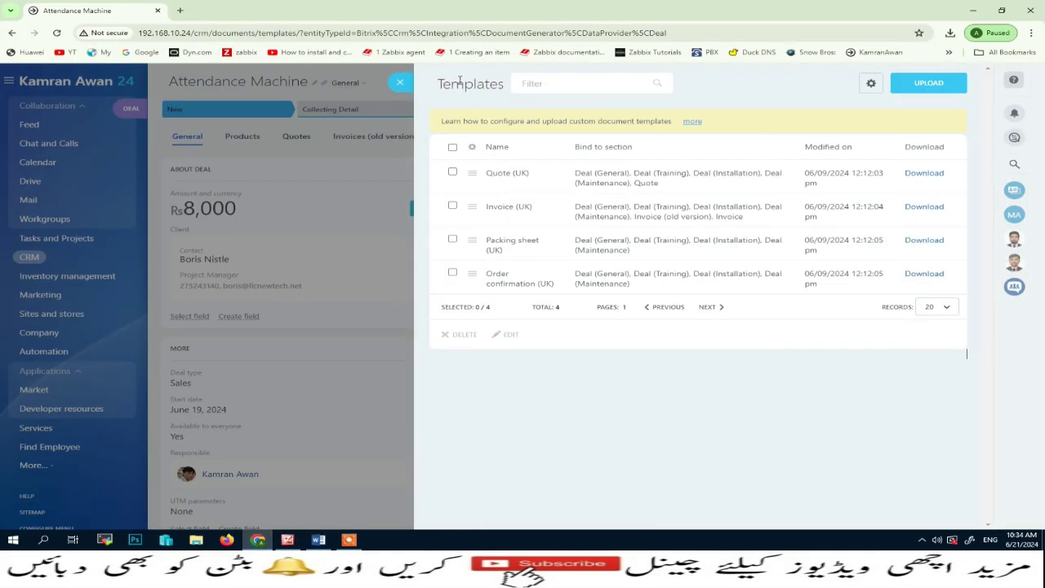
{"action": "left_click", "coordinate": [927, 84]}
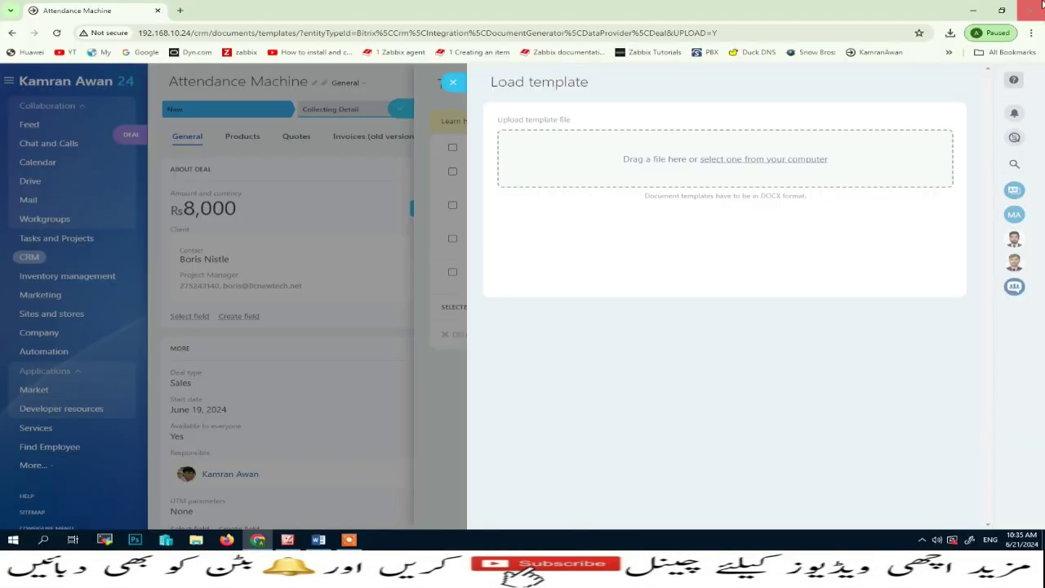
{"action": "left_click", "coordinate": [1003, 10]}
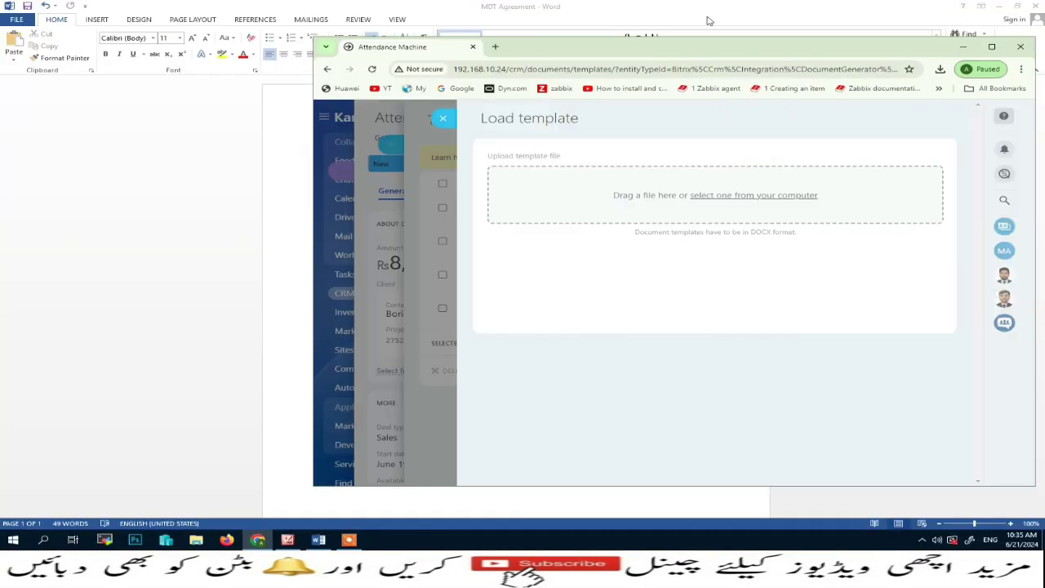
{"action": "left_click", "coordinate": [1003, 7]}
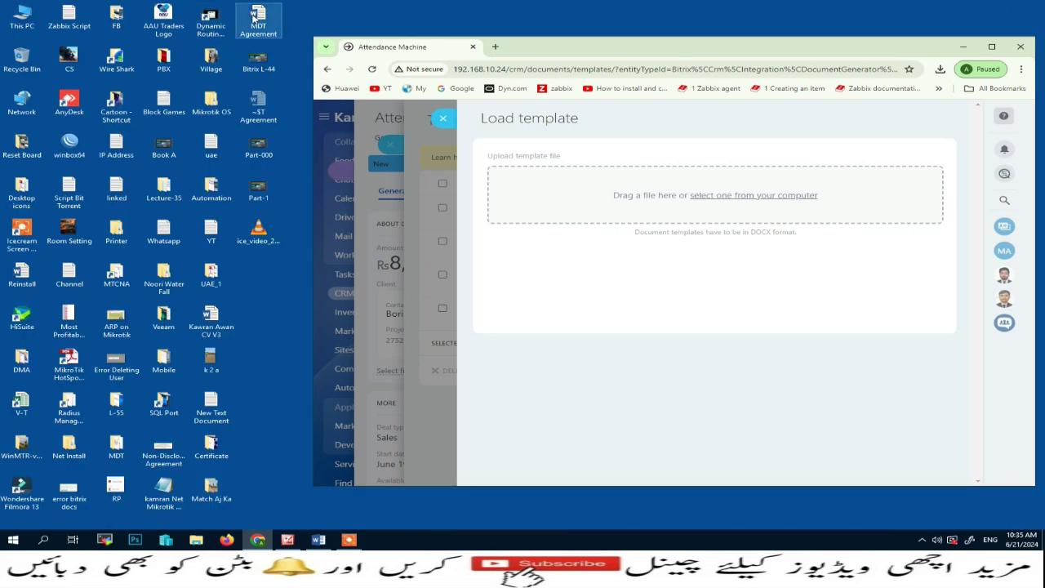
{"action": "left_click_drag", "start_coordinate": [257, 18], "coordinate": [779, 199]}
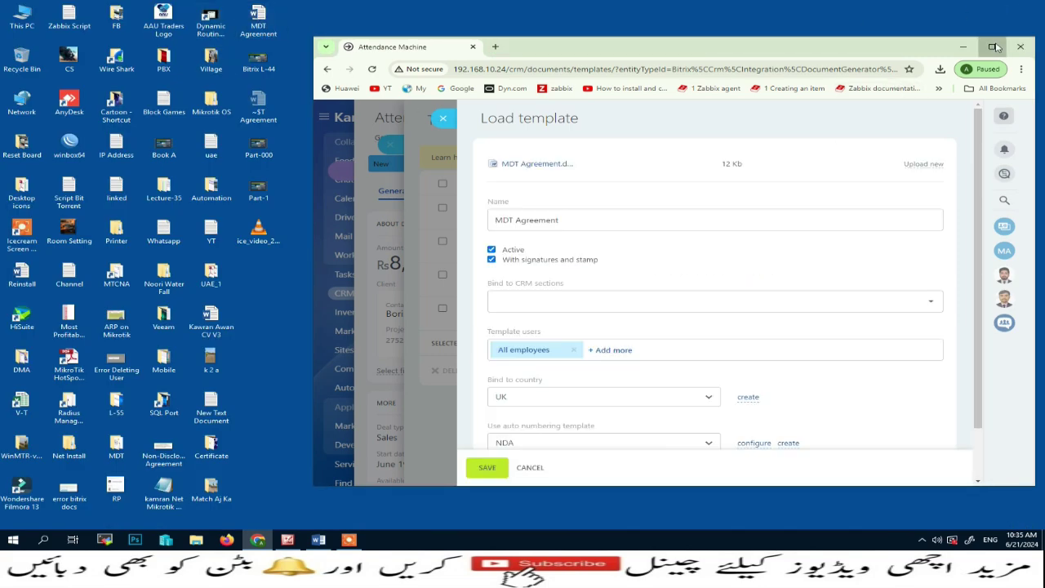
{"action": "left_click", "coordinate": [991, 47]}
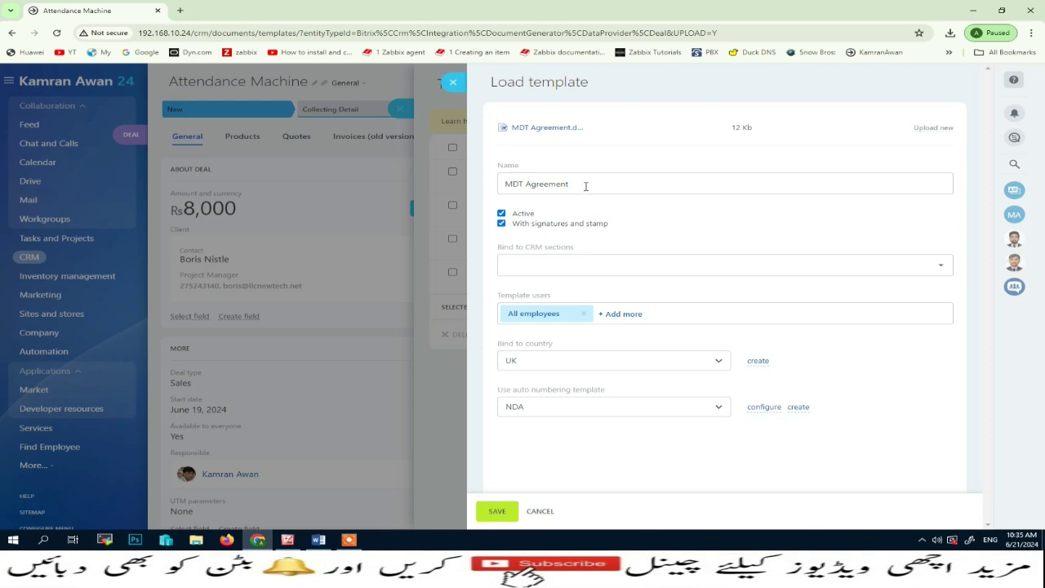
Step: Bind the MDT Agreement template to the Deal (General) CRM section, with its signatures and stamp option enabled
{"action": "left_click_drag", "start_coordinate": [569, 184], "coordinate": [501, 185]}
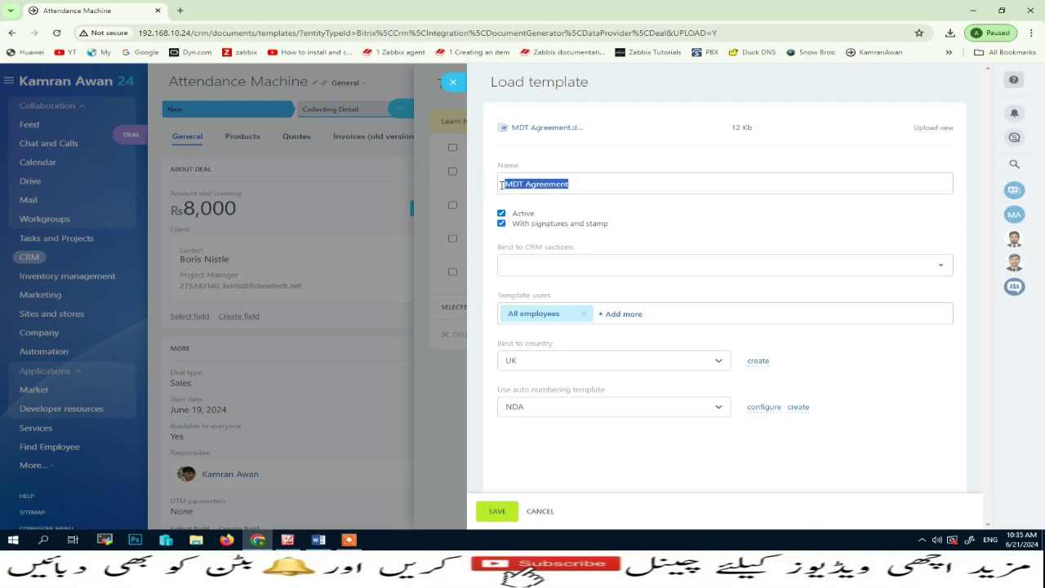
{"action": "left_click", "coordinate": [501, 224]}
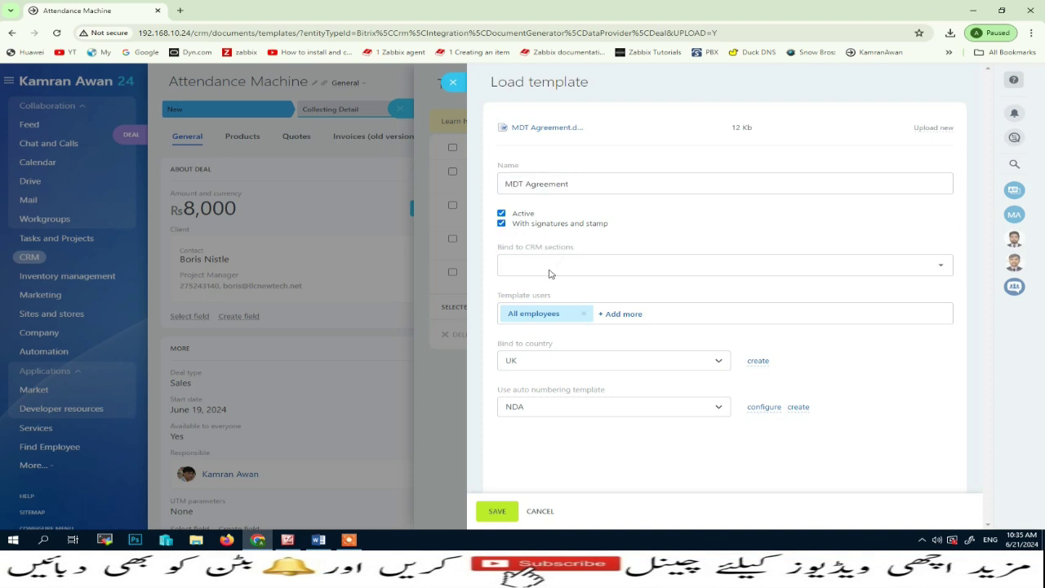
{"action": "left_click", "coordinate": [939, 269]}
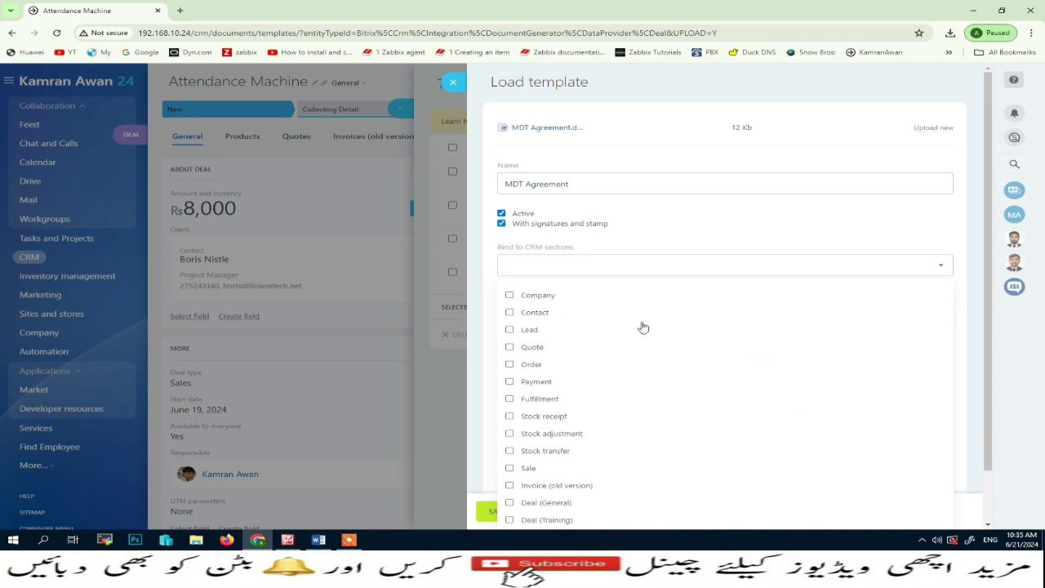
{"action": "scroll", "coordinate": [548, 393], "scroll_direction": "down", "scroll_amount": 1}
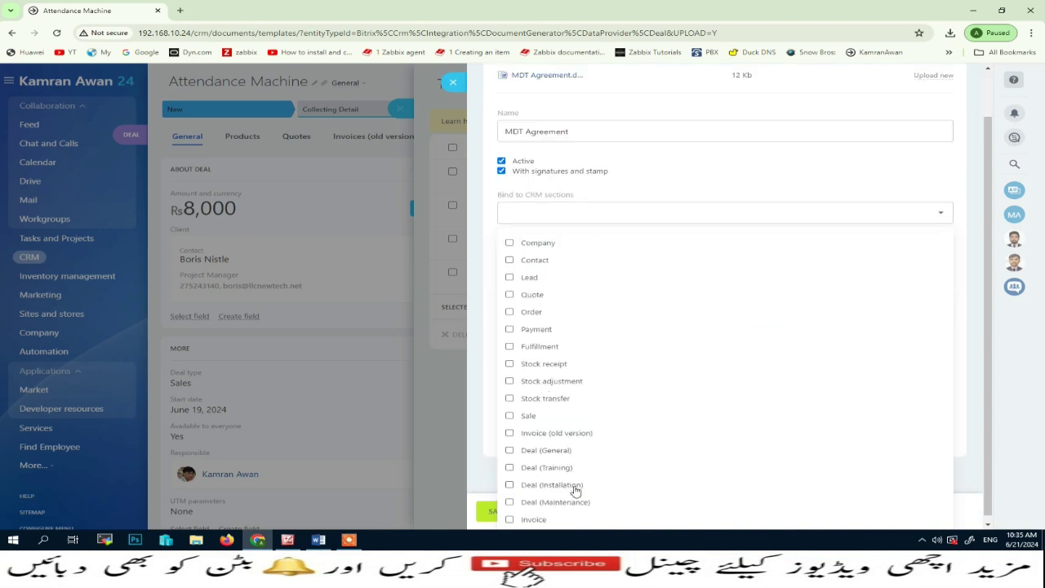
{"action": "left_click", "coordinate": [509, 450]}
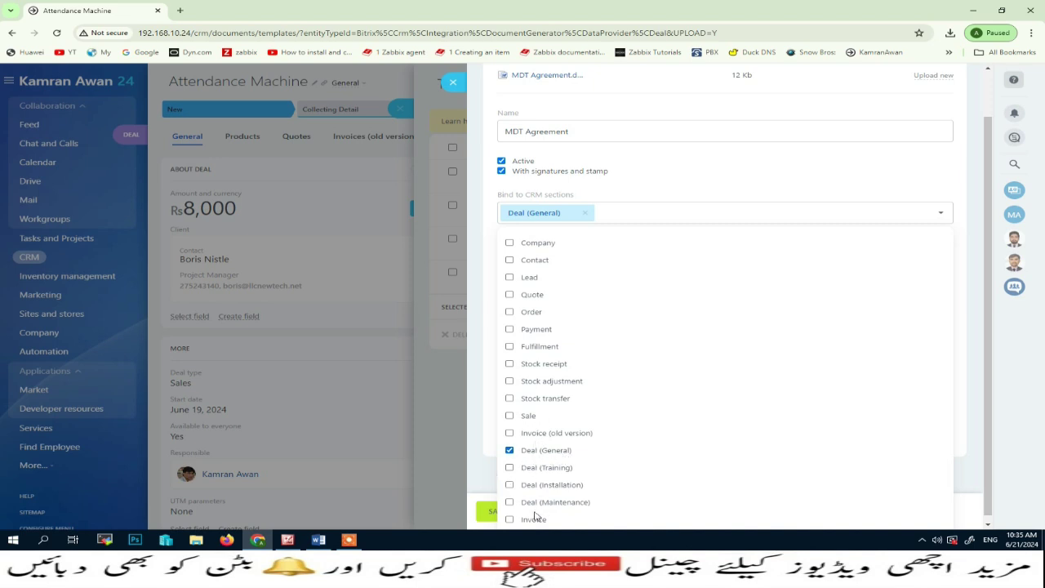
{"action": "left_click", "coordinate": [764, 186]}
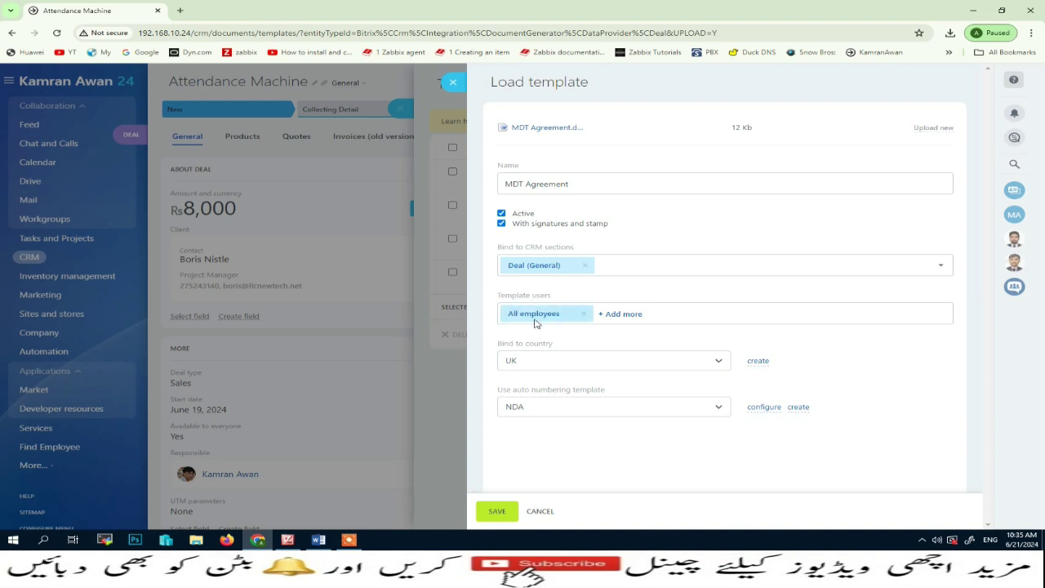
Step: Check the selectable template users, keep All employees, and choose UK as the template's country
{"action": "left_click", "coordinate": [623, 317]}
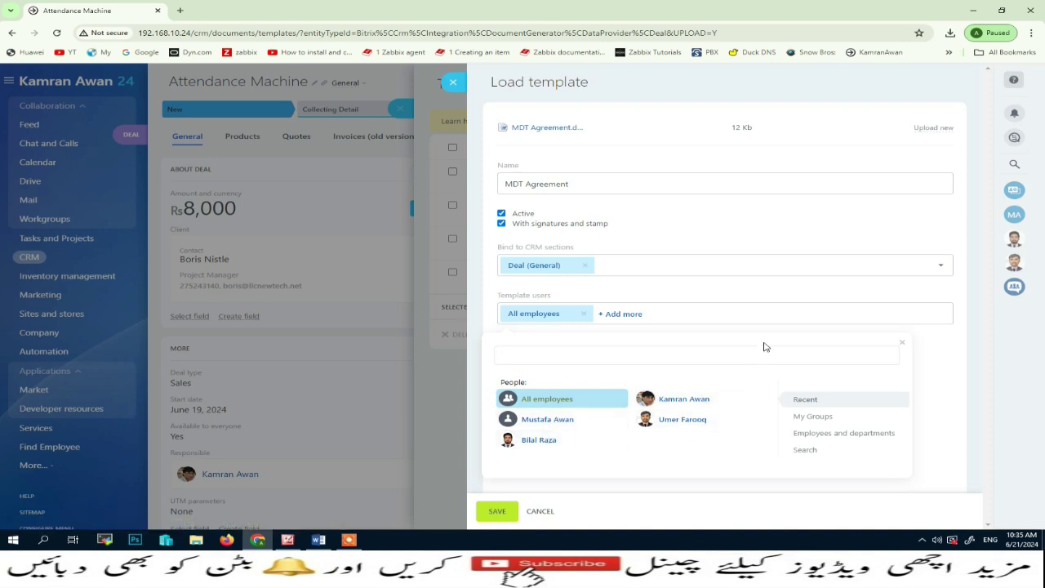
{"action": "left_click", "coordinate": [902, 343]}
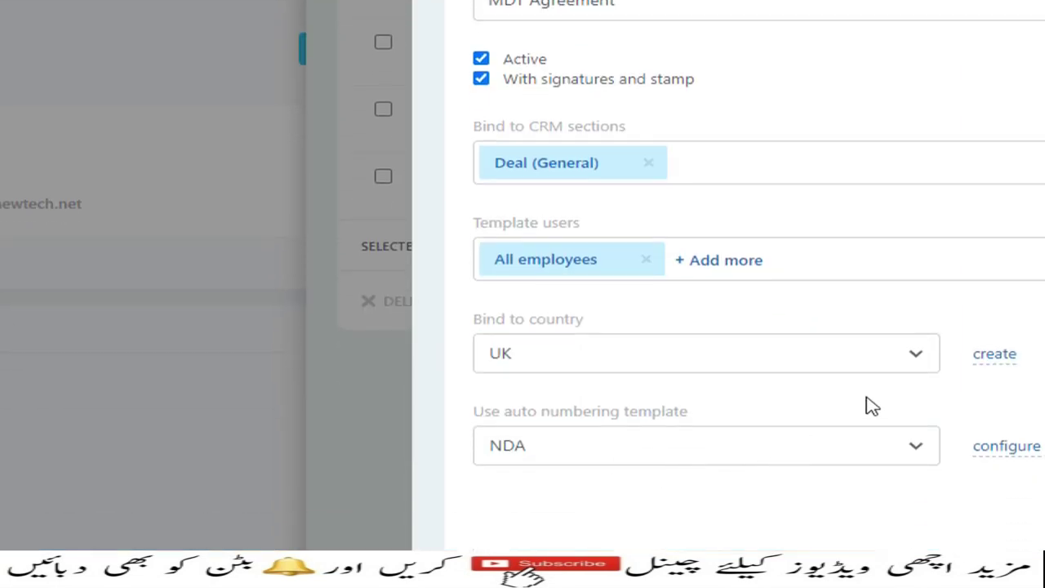
{"action": "left_click", "coordinate": [887, 367]}
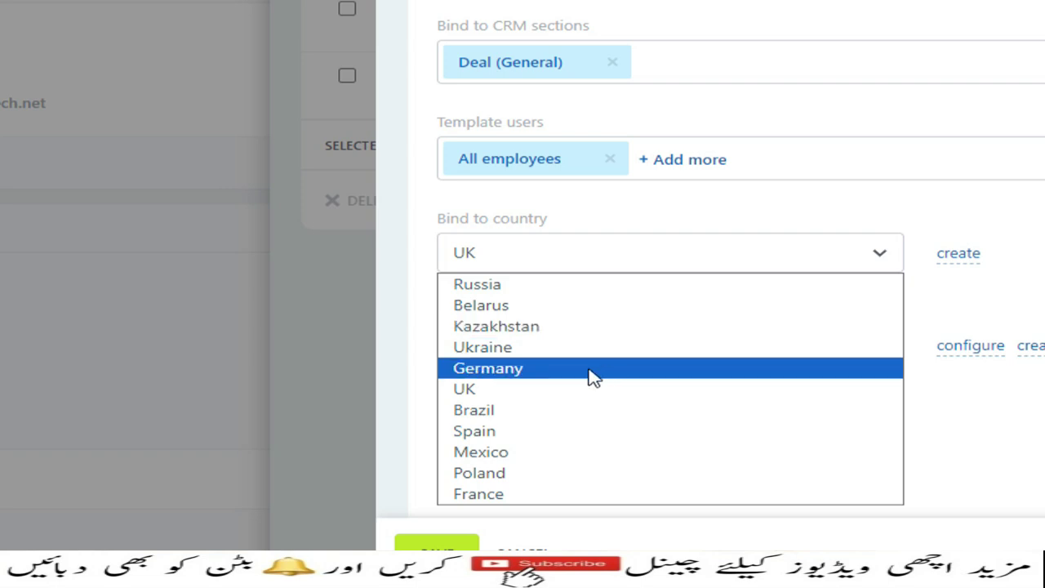
{"action": "left_click", "coordinate": [563, 390]}
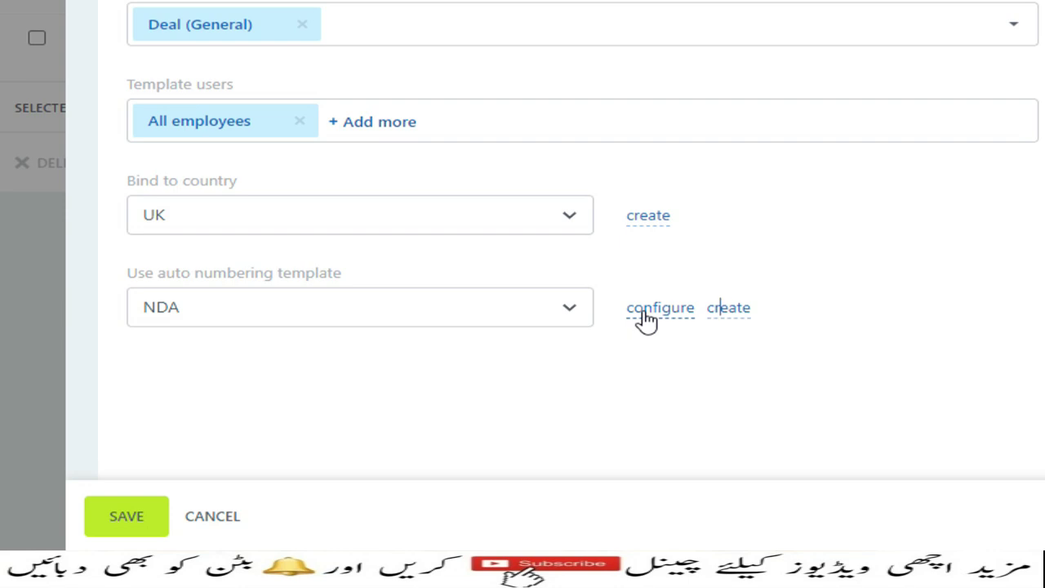
Step: Create a new auto numbering template for the document and name it "MDT- NDA"
{"action": "left_click", "coordinate": [733, 311]}
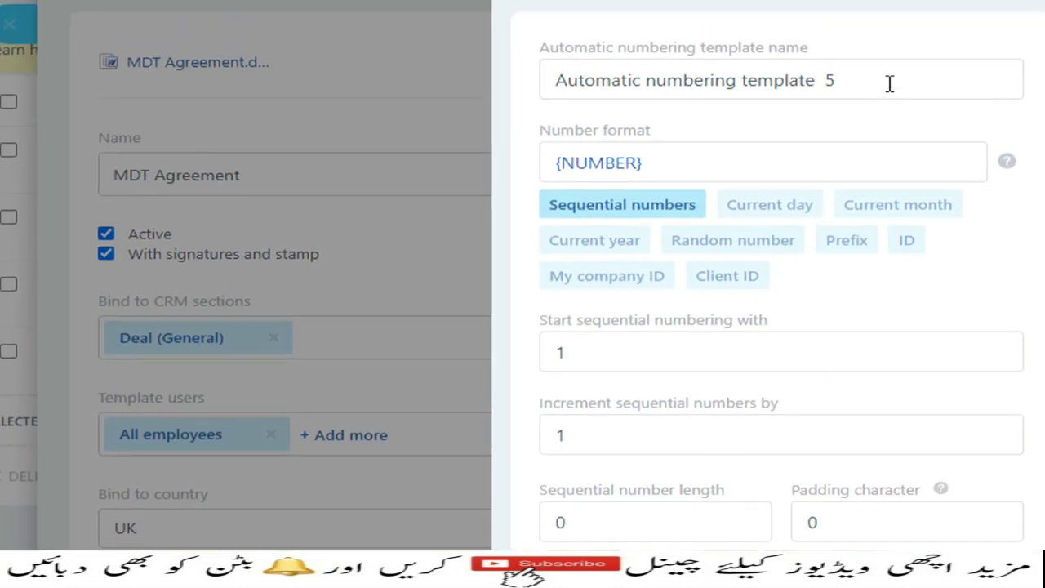
{"action": "triple_click", "coordinate": [890, 84]}
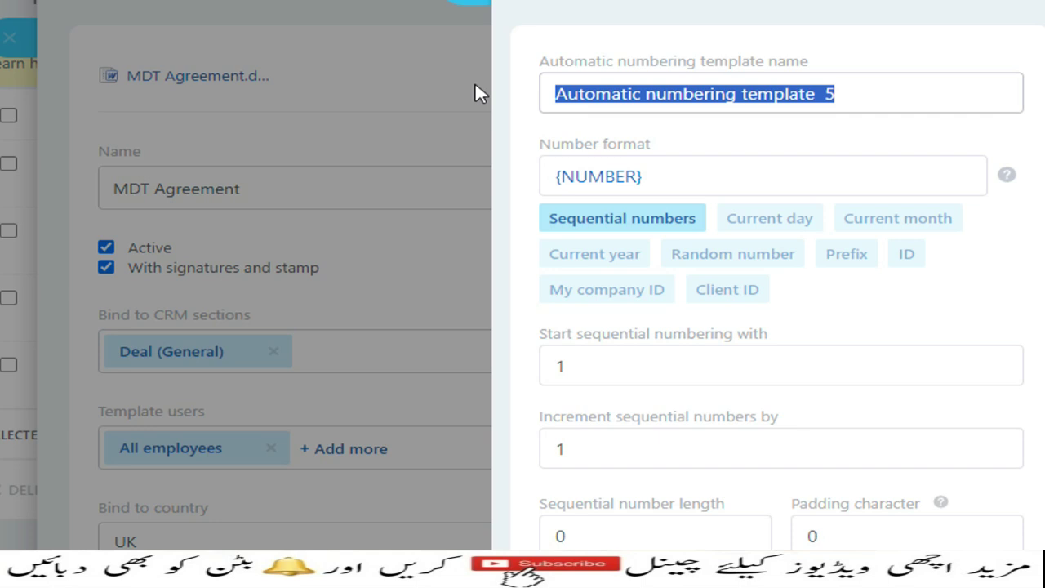
{"action": "type", "text": "MDT"}
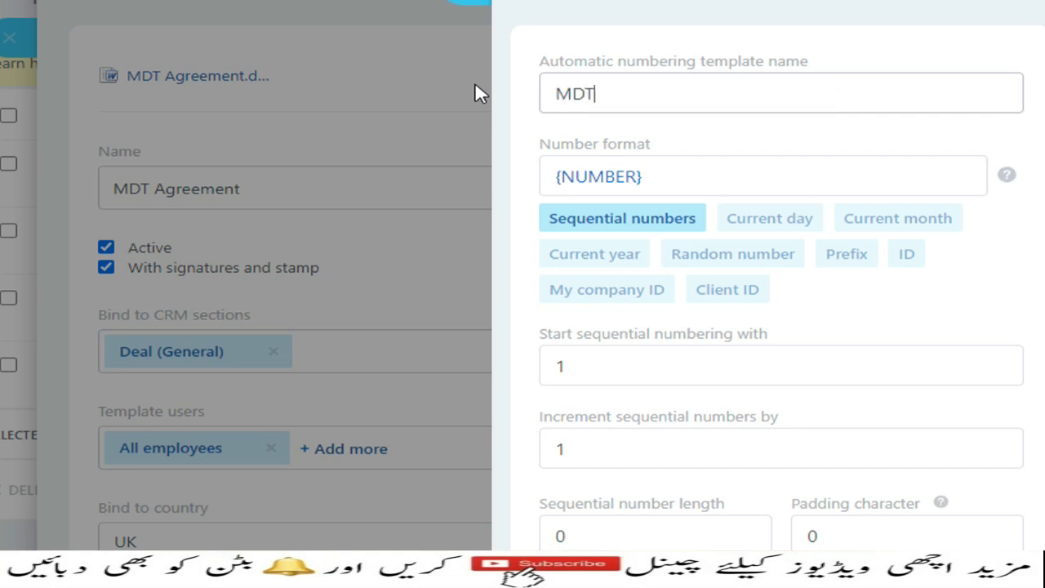
{"action": "type", "text": "- NDA"}
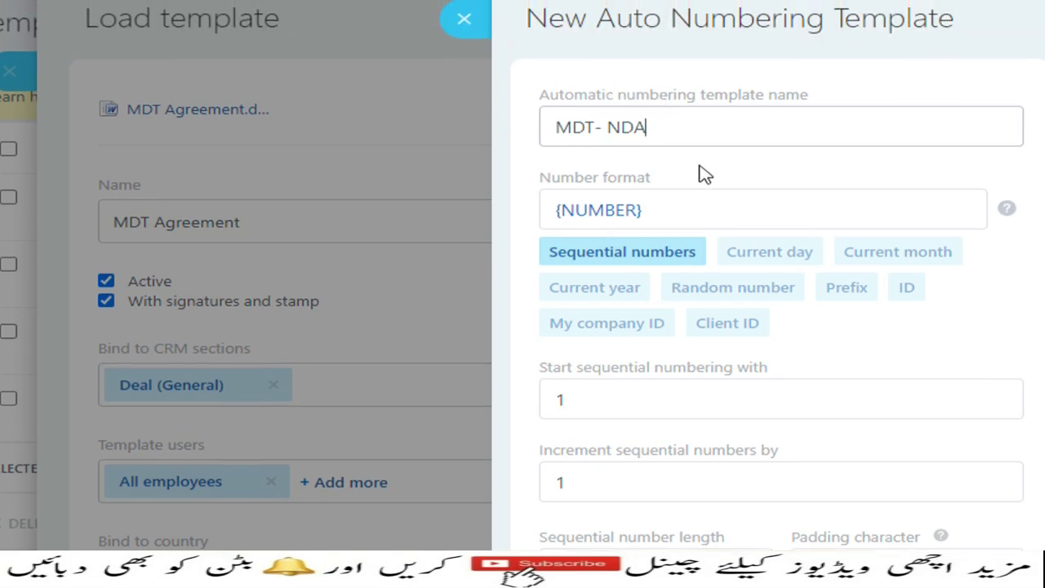
Step: Set the number format to {DAY}/{MONTH}/{YEAR}{NUMBER} and save the auto numbering template
{"action": "left_click", "coordinate": [673, 208]}
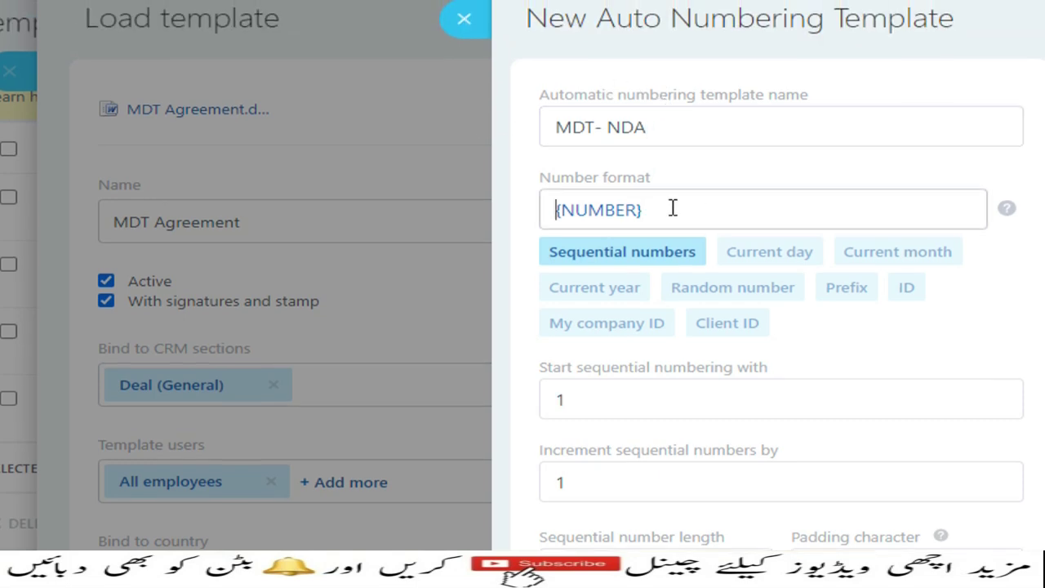
{"action": "left_click", "coordinate": [756, 260]}
{"action": "left_click", "coordinate": [854, 259]}
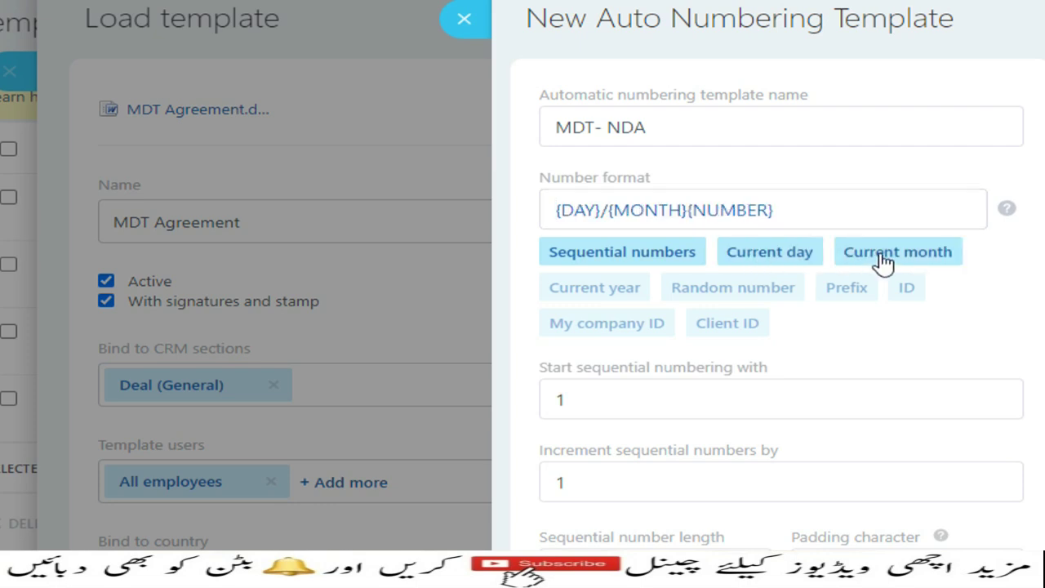
{"action": "left_click", "coordinate": [613, 294]}
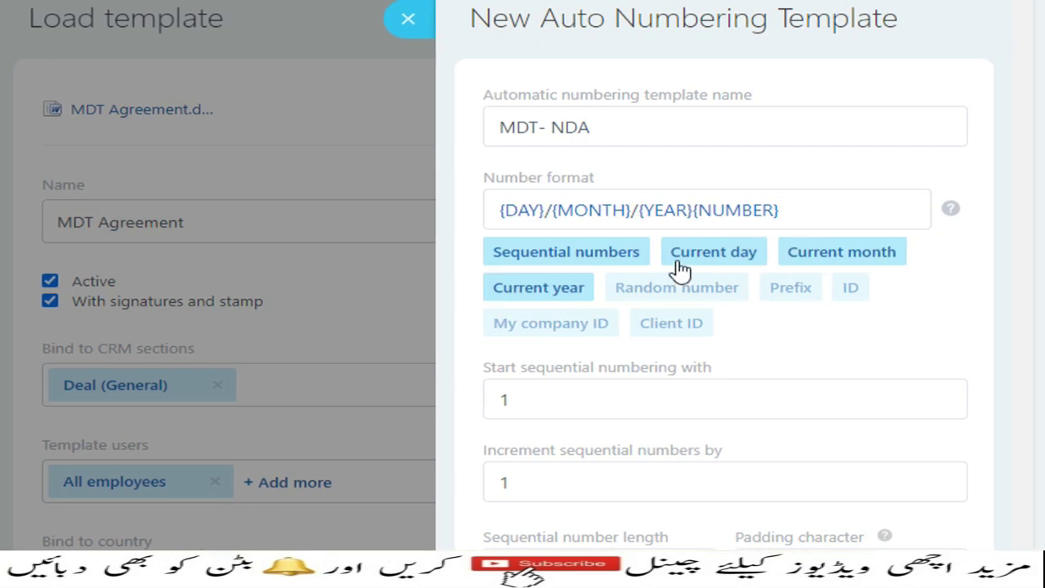
{"action": "left_click", "coordinate": [688, 479]}
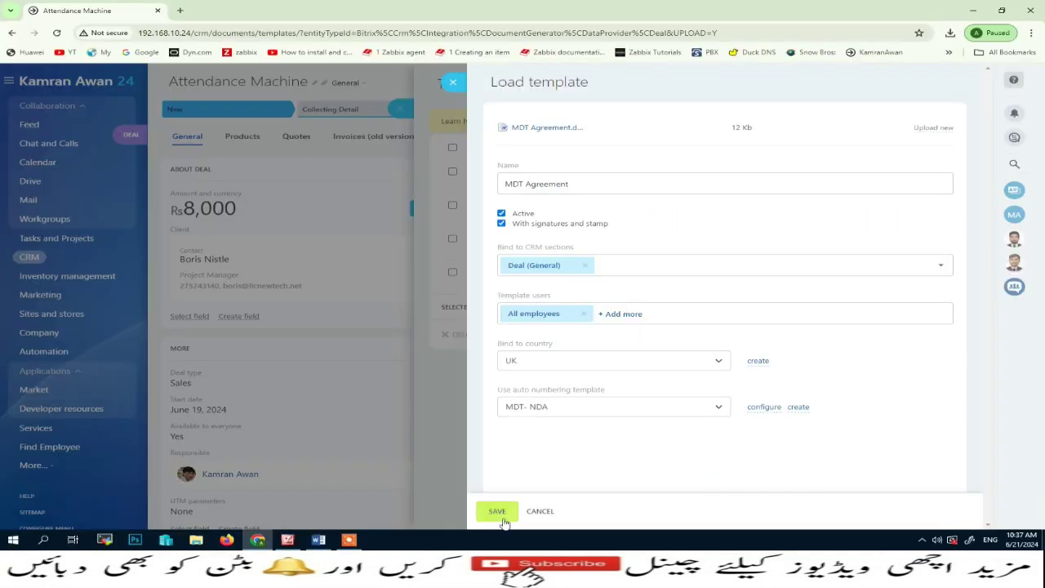
Step: Save the loaded document template and generate an MDT Agreement document from the Attendance Machine deal
{"action": "left_click", "coordinate": [503, 519]}
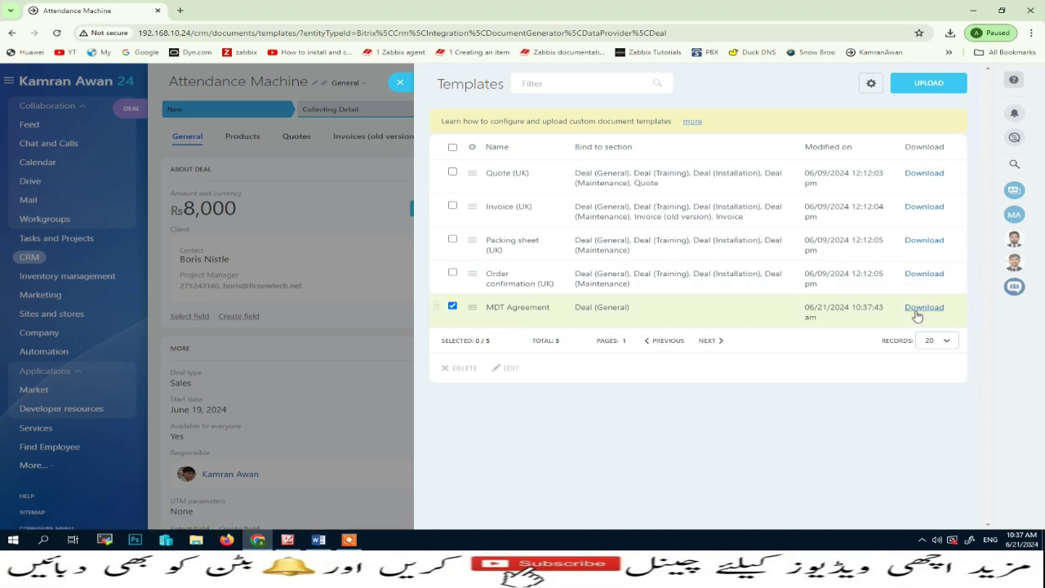
{"action": "left_click", "coordinate": [400, 85]}
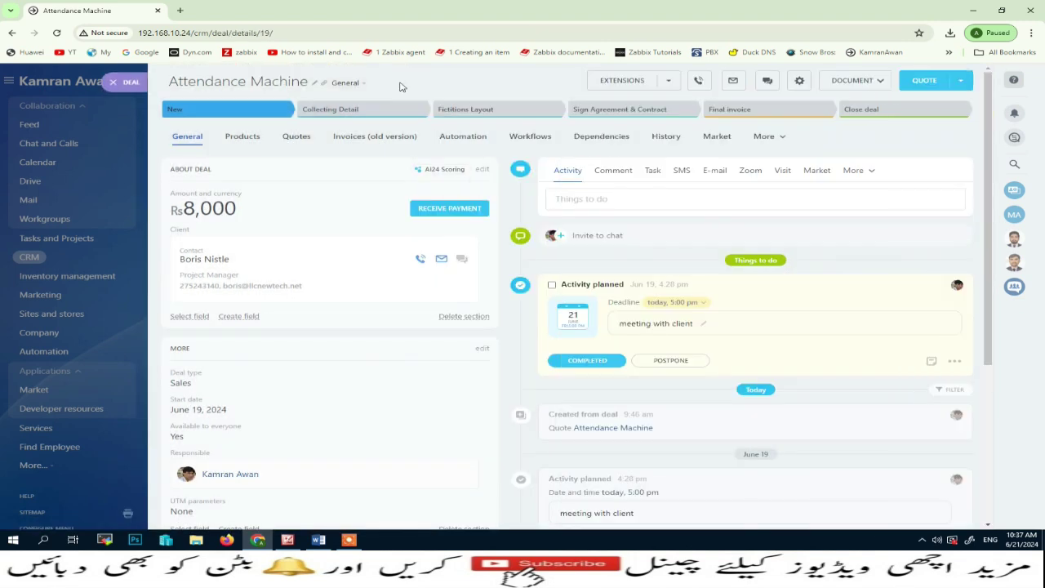
{"action": "left_click", "coordinate": [884, 81]}
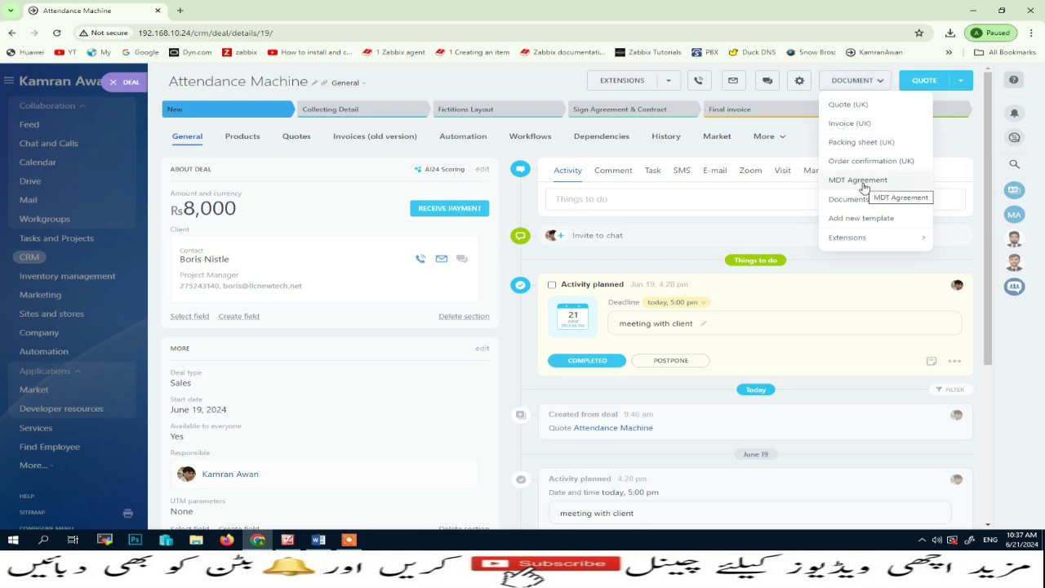
{"action": "left_click", "coordinate": [864, 186]}
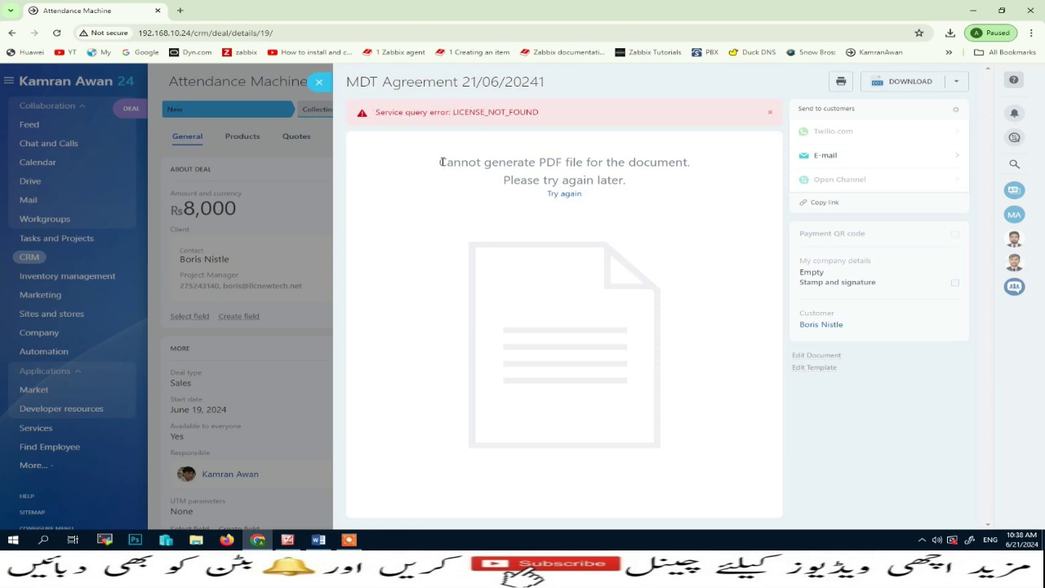
Step: Examine the notice in the generated document's preview and its available download formats
{"action": "left_click_drag", "start_coordinate": [440, 161], "coordinate": [682, 240]}
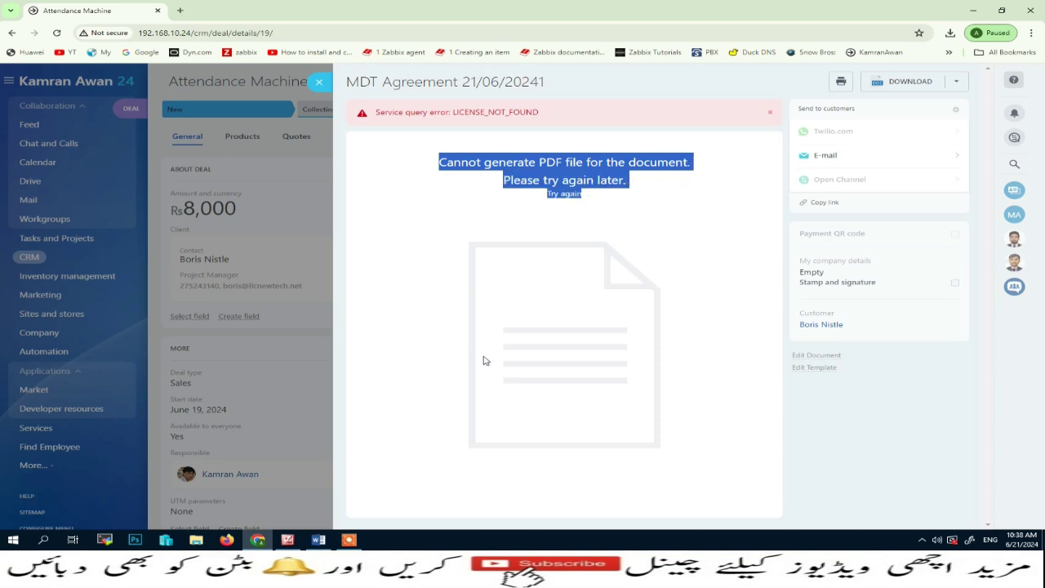
{"action": "left_click", "coordinate": [961, 85]}
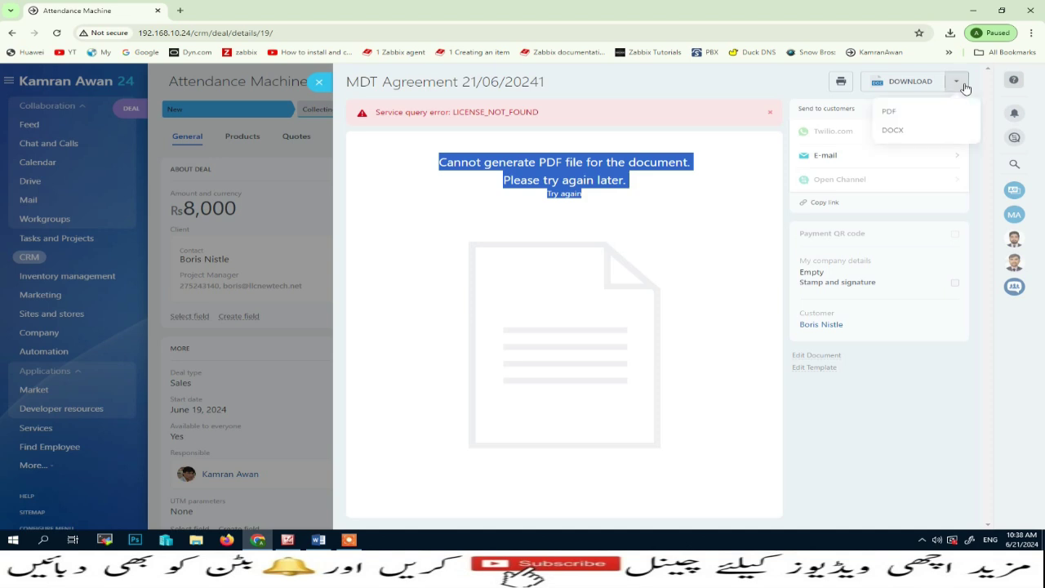
{"action": "left_click", "coordinate": [804, 87]}
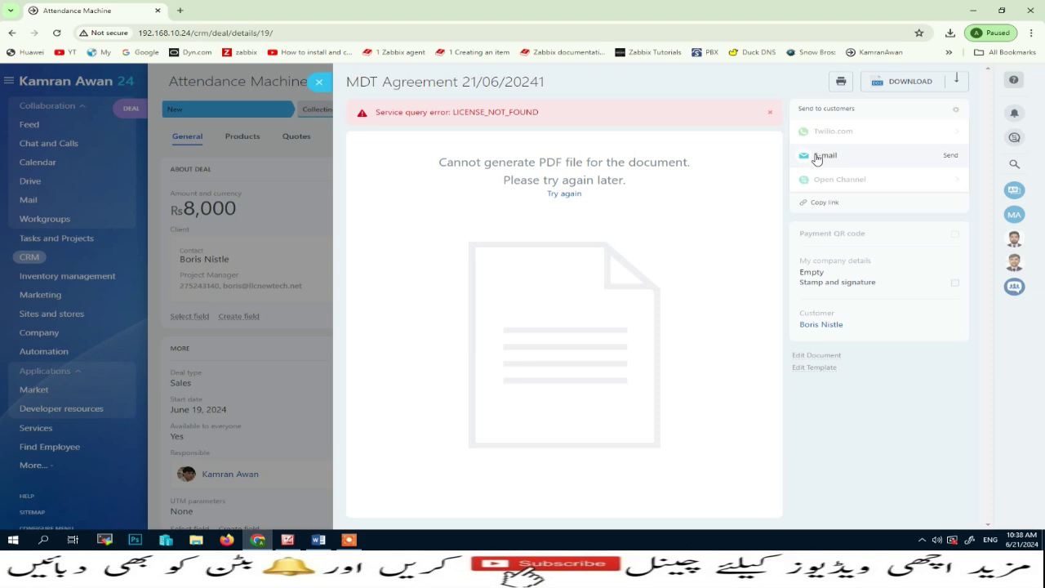
Step: Review an e-mail draft with the generated agreement attached, and return to the deal without sending it
{"action": "left_click", "coordinate": [821, 155]}
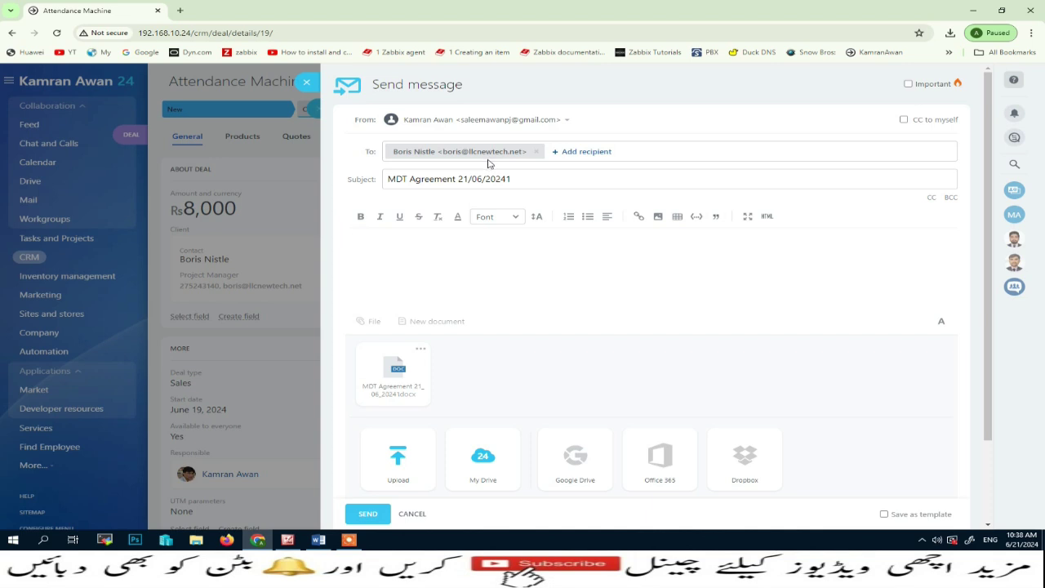
{"action": "mouse_move", "coordinate": [402, 384]}
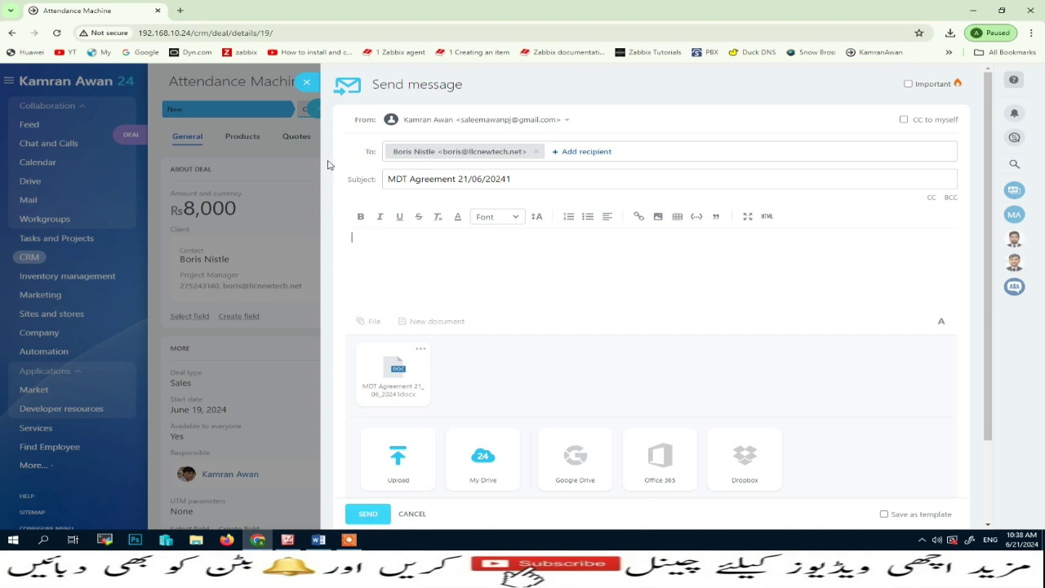
{"action": "left_click", "coordinate": [307, 81]}
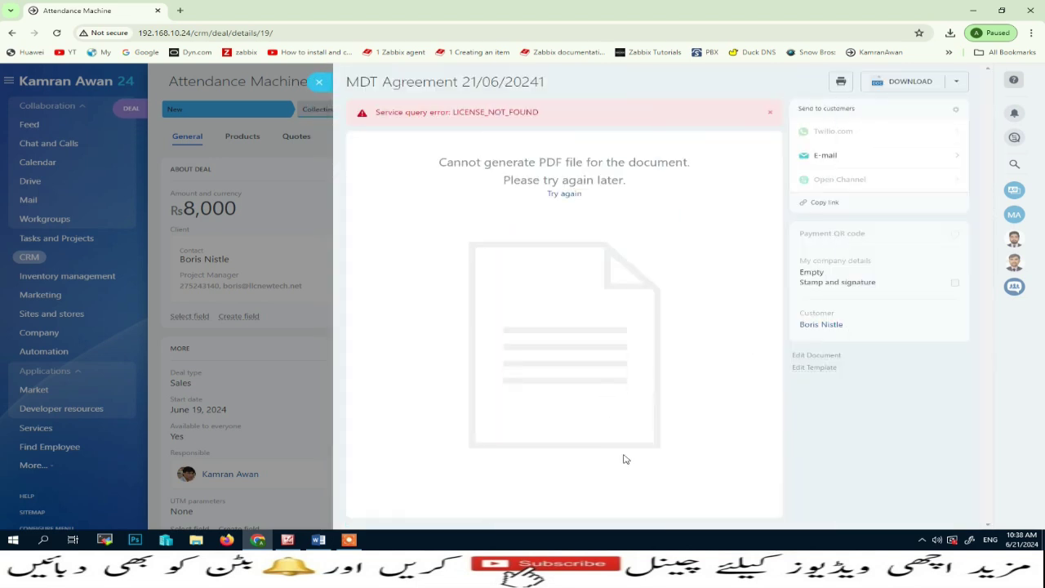
{"action": "key", "text": "Escape"}
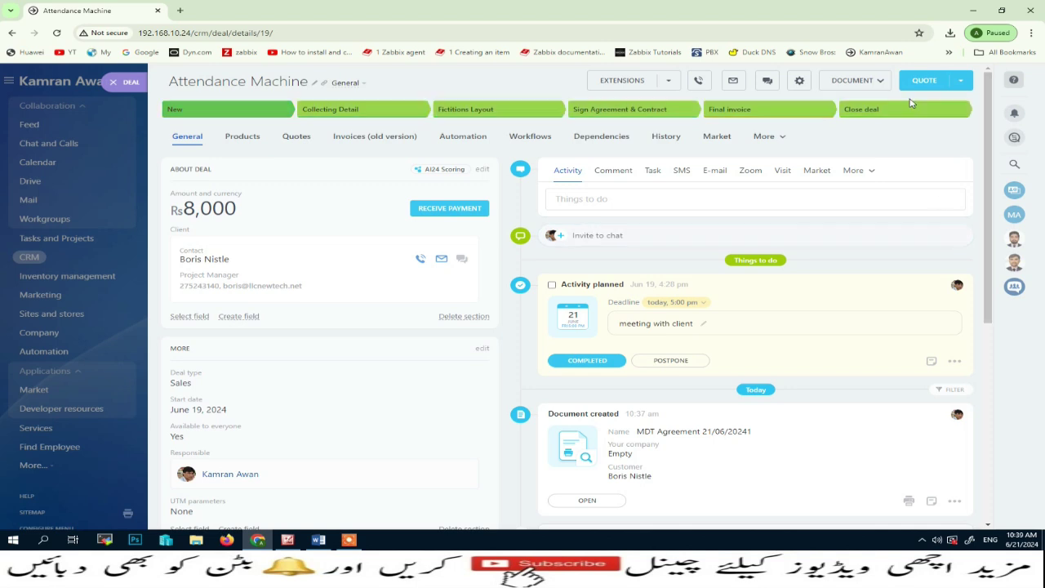
Step: Review the deal's list of generated documents and close it
{"action": "left_click", "coordinate": [884, 86]}
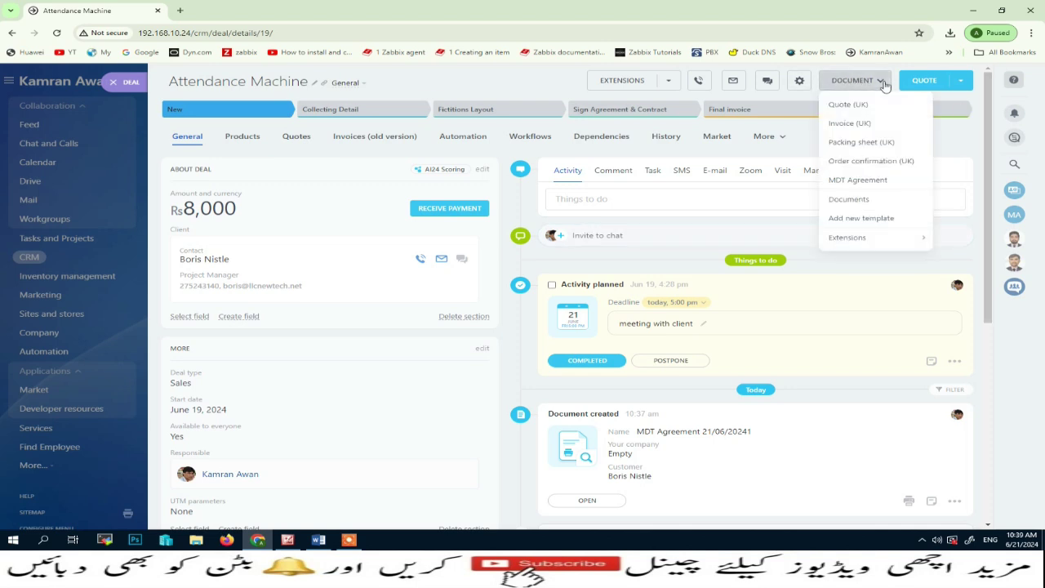
{"action": "left_click", "coordinate": [850, 208]}
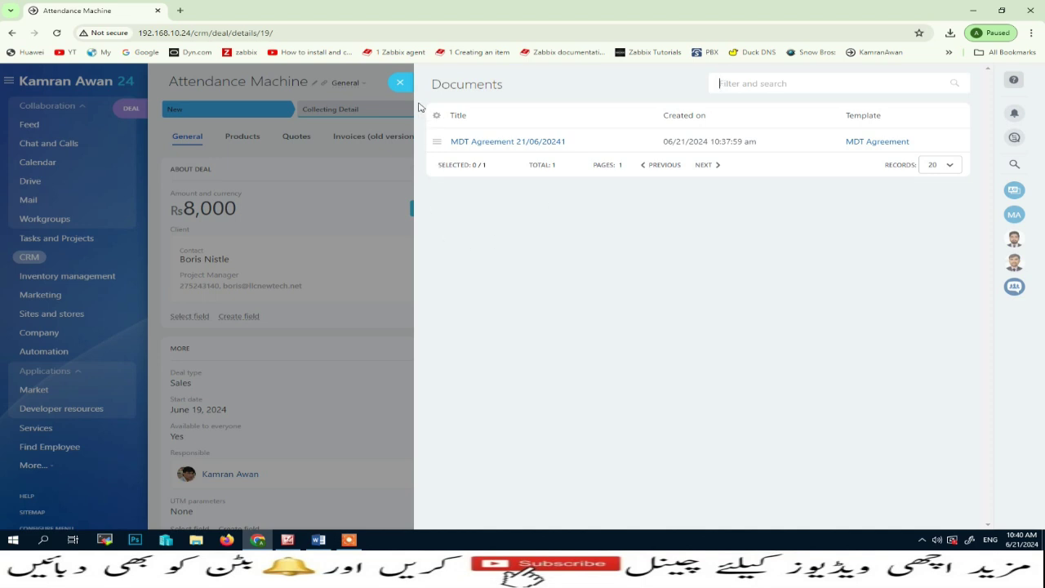
{"action": "left_click", "coordinate": [399, 85]}
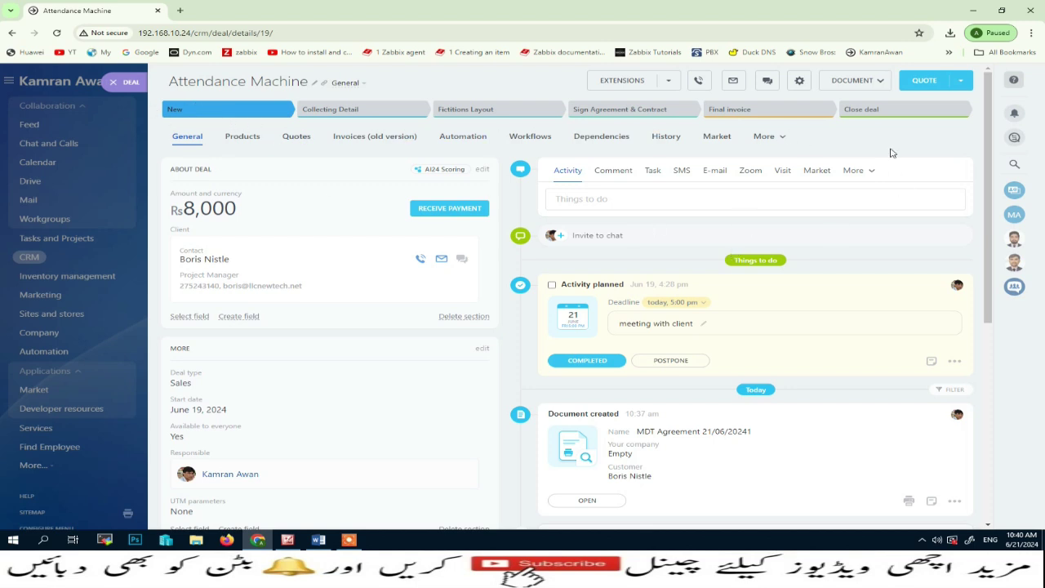
Step: Open the access permissions for the deal's document templates and review the Administrator role's permissions
{"action": "left_click", "coordinate": [886, 87]}
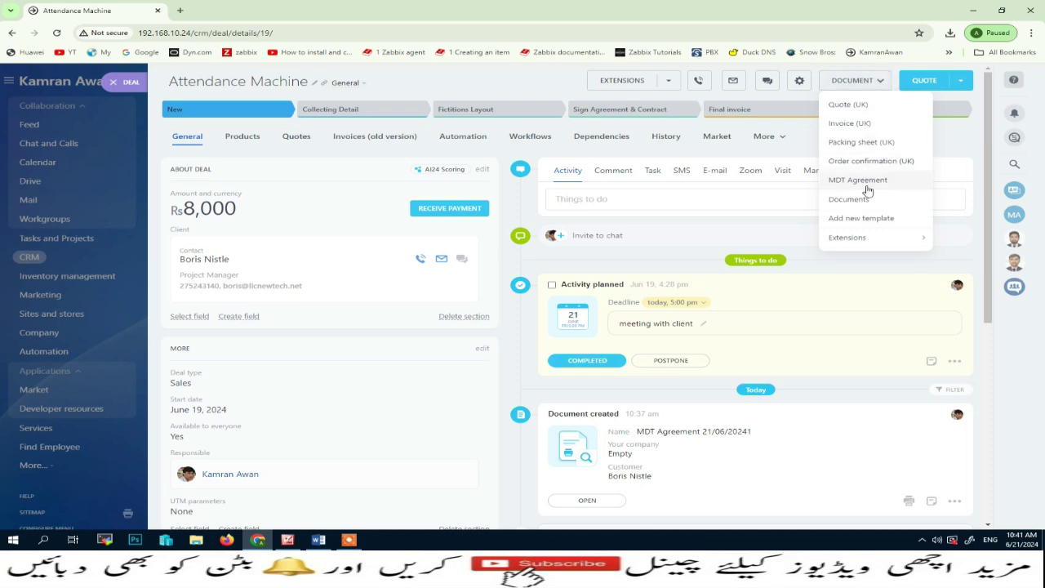
{"action": "left_click", "coordinate": [847, 224]}
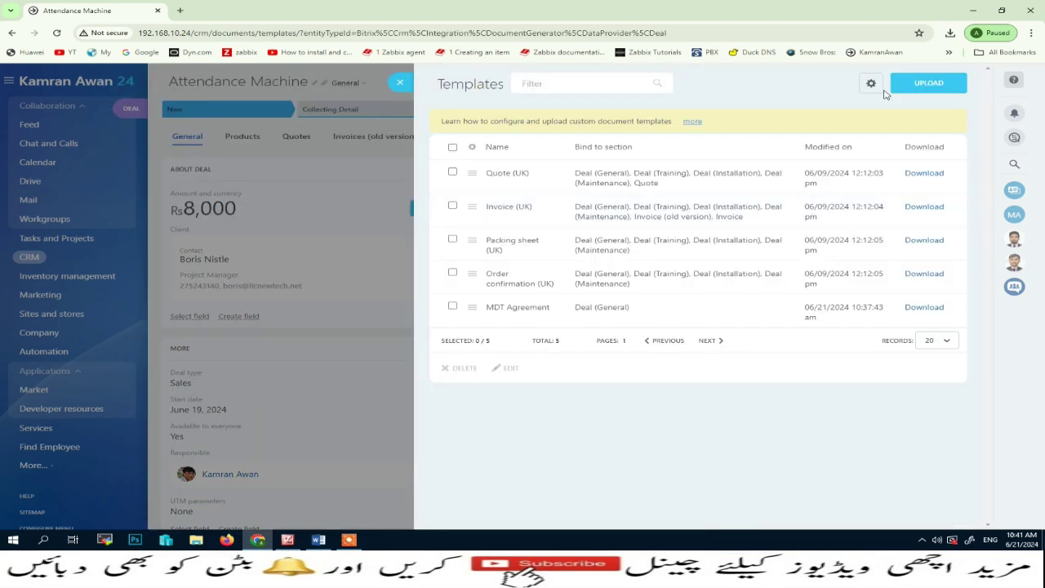
{"action": "left_click", "coordinate": [870, 86]}
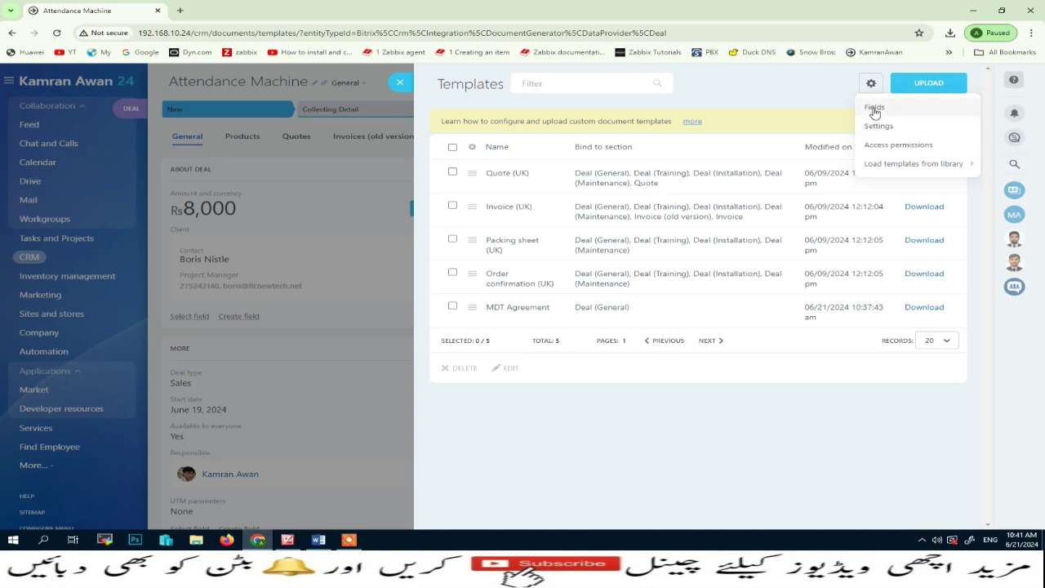
{"action": "left_click", "coordinate": [890, 149]}
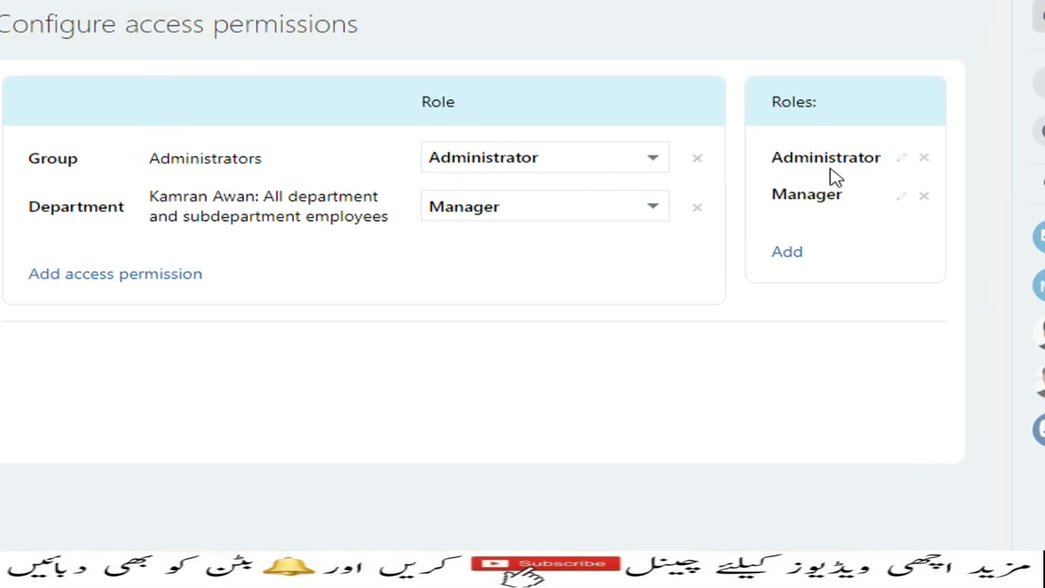
{"action": "left_click", "coordinate": [892, 164]}
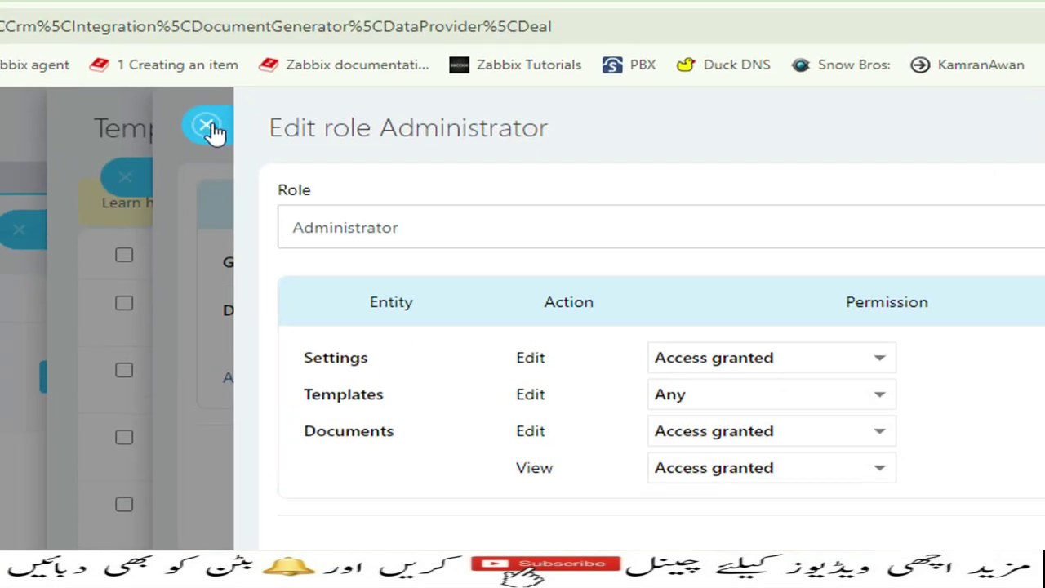
{"action": "left_click", "coordinate": [10, 20]}
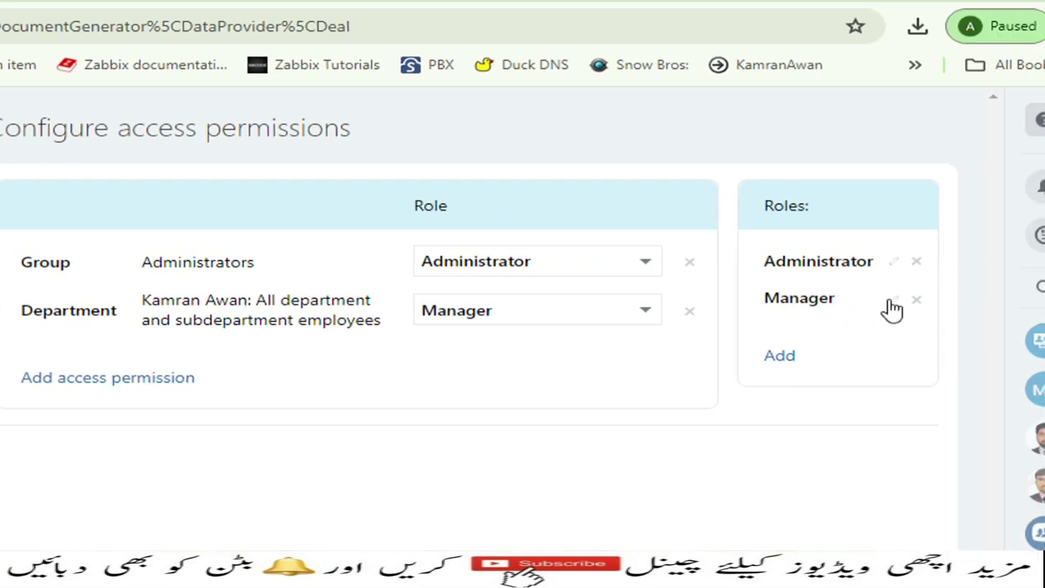
Step: Set the Manager role's edit permission to Access denied for both Settings and Templates, save, and return to the deal
{"action": "left_click", "coordinate": [889, 302]}
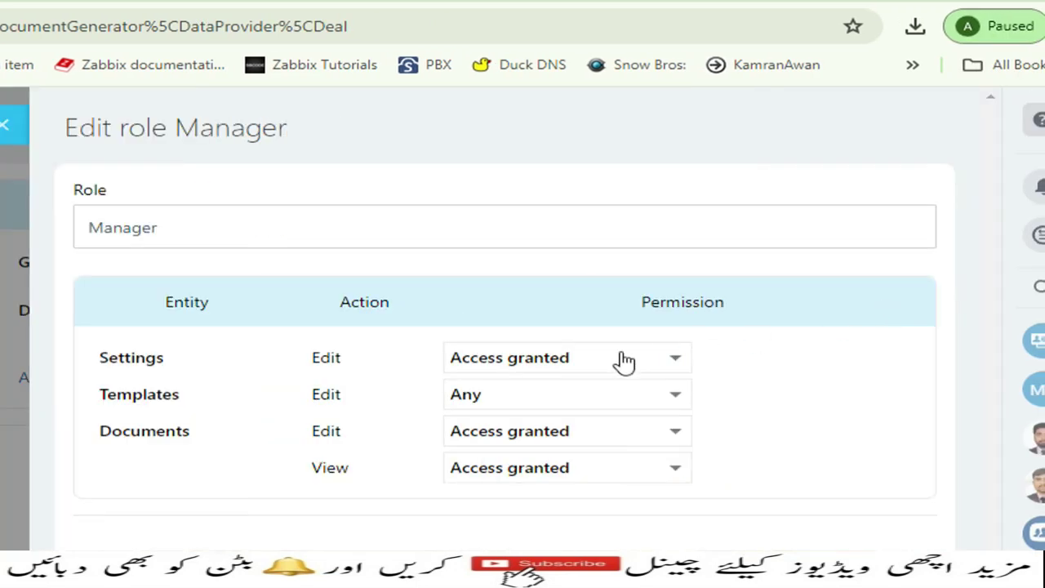
{"action": "left_click", "coordinate": [674, 365]}
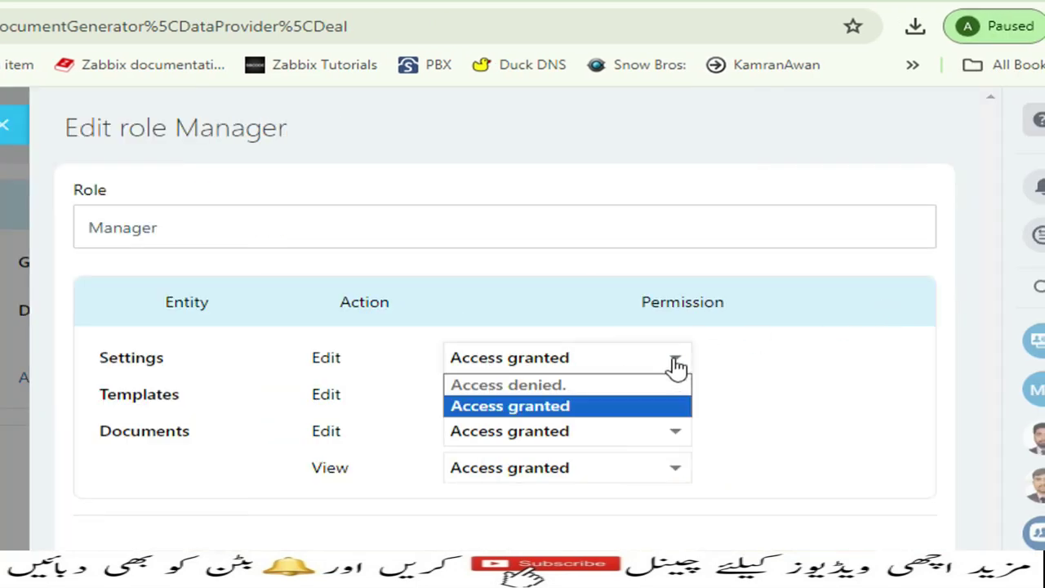
{"action": "left_click", "coordinate": [584, 386]}
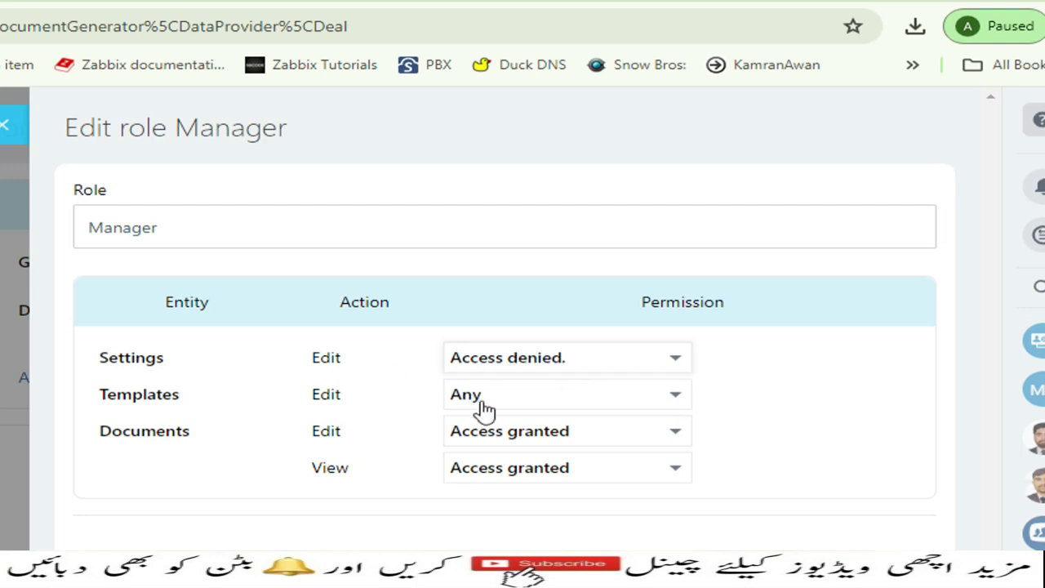
{"action": "left_click", "coordinate": [675, 403]}
{"action": "left_click", "coordinate": [573, 421]}
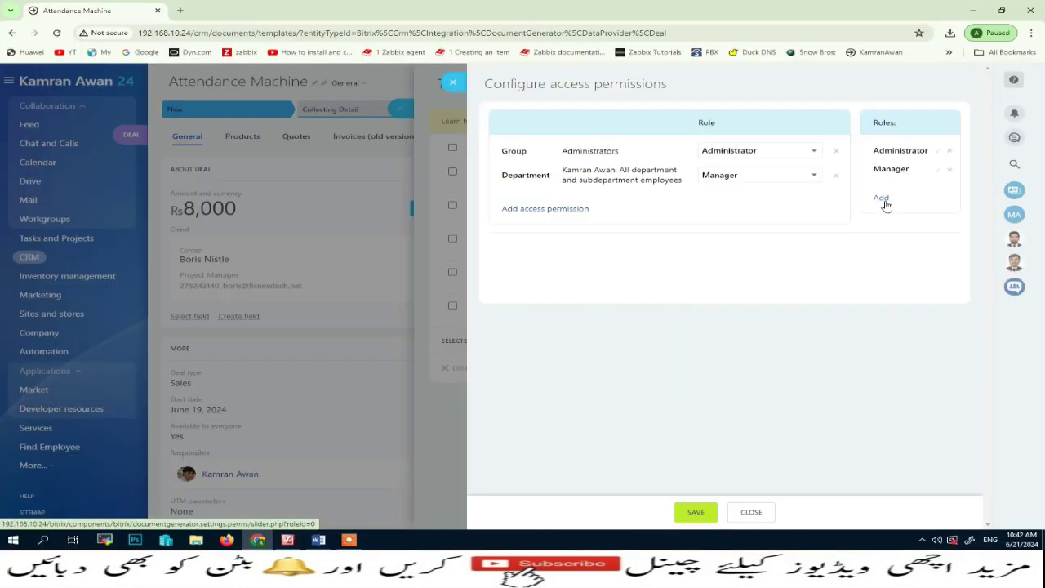
{"action": "left_click", "coordinate": [693, 511]}
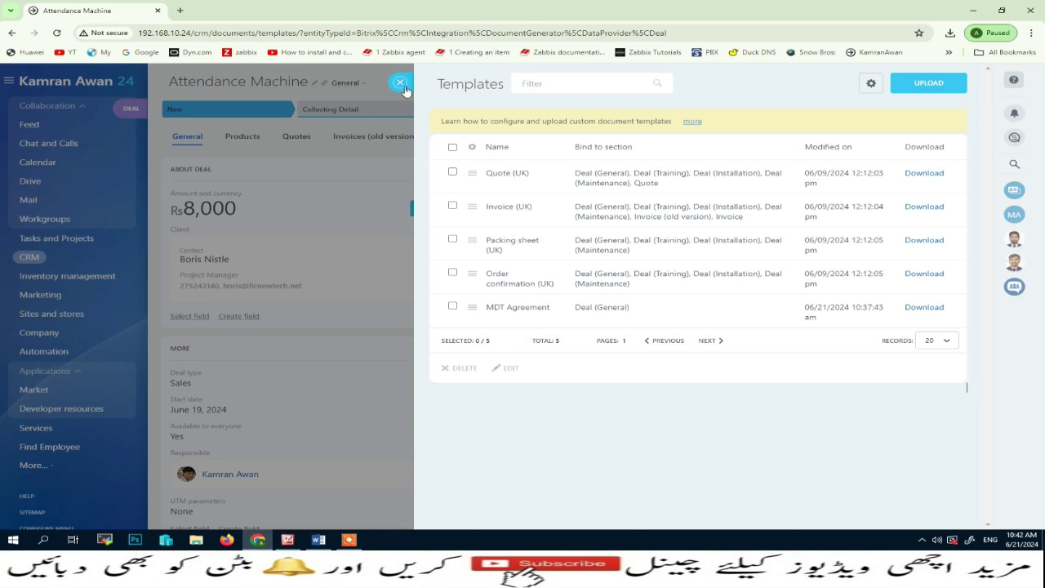
{"action": "left_click", "coordinate": [405, 88]}
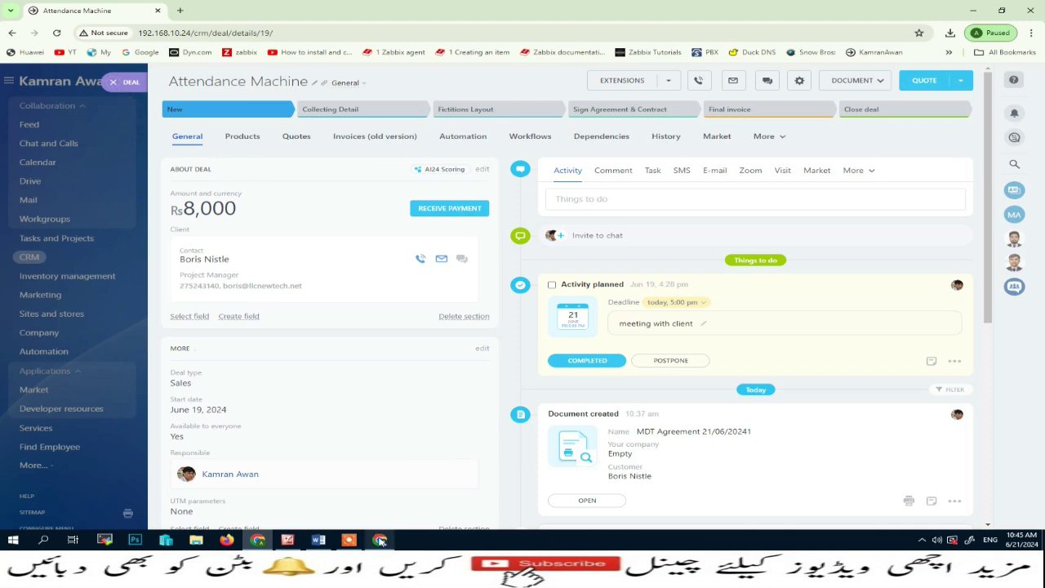
Step: Switch to the employee's Chrome window, check the document options and document list of the test lead, and close the list
{"action": "mouse_move", "coordinate": [380, 540]}
{"action": "left_click", "coordinate": [380, 541]}
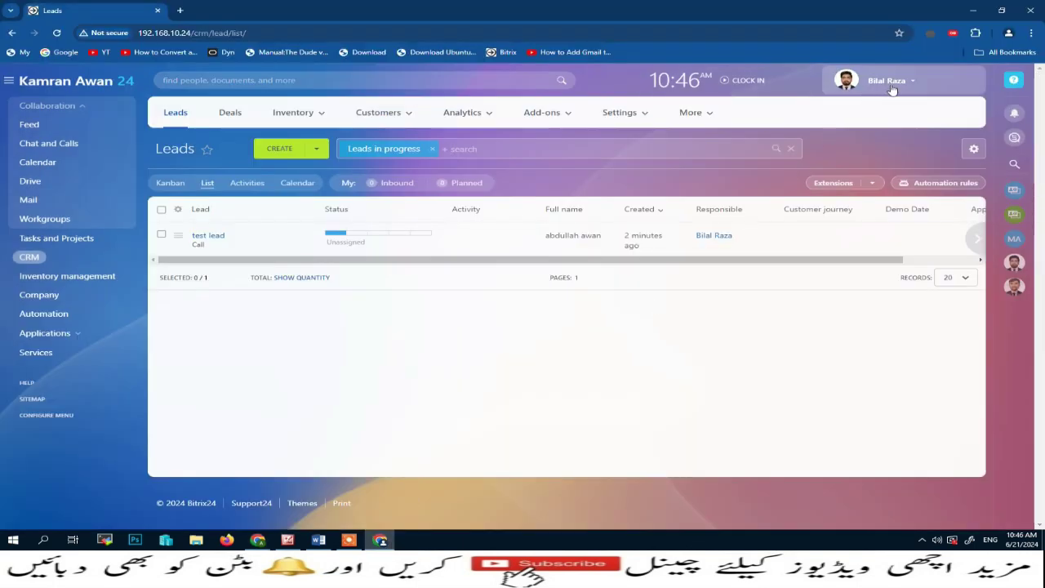
{"action": "left_click", "coordinate": [215, 237]}
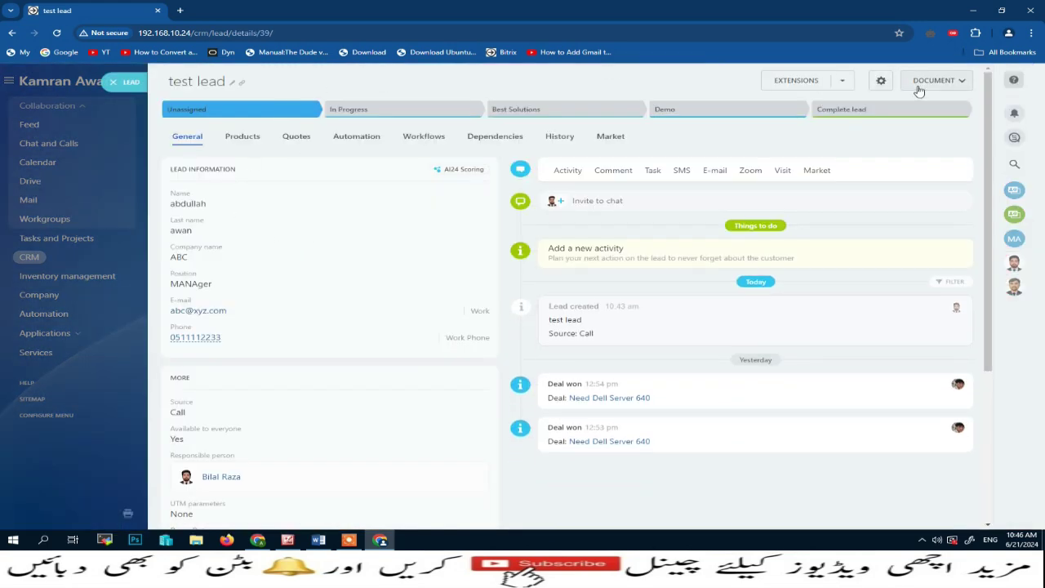
{"action": "left_click", "coordinate": [960, 82]}
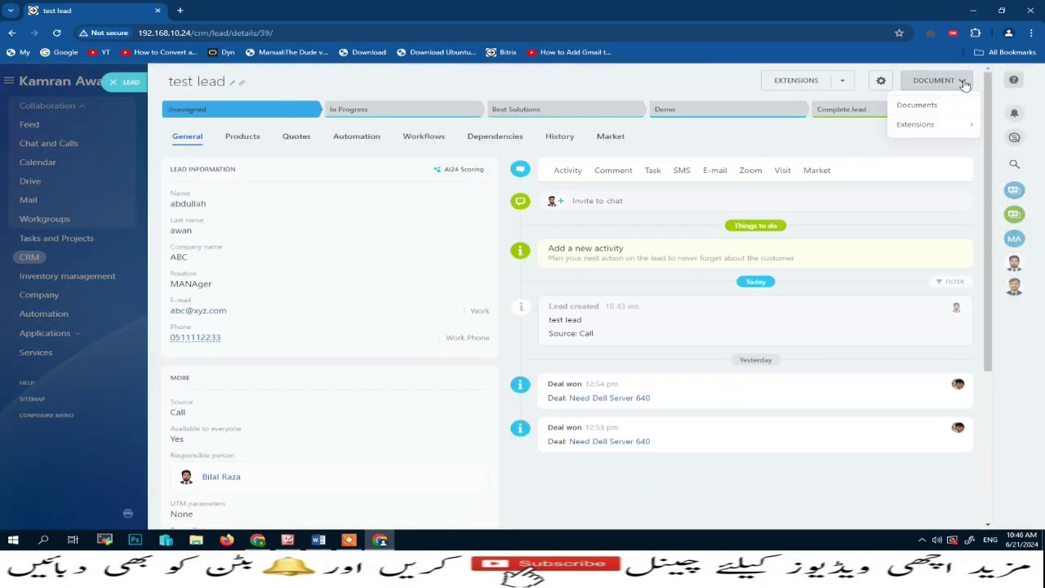
{"action": "left_click", "coordinate": [920, 106]}
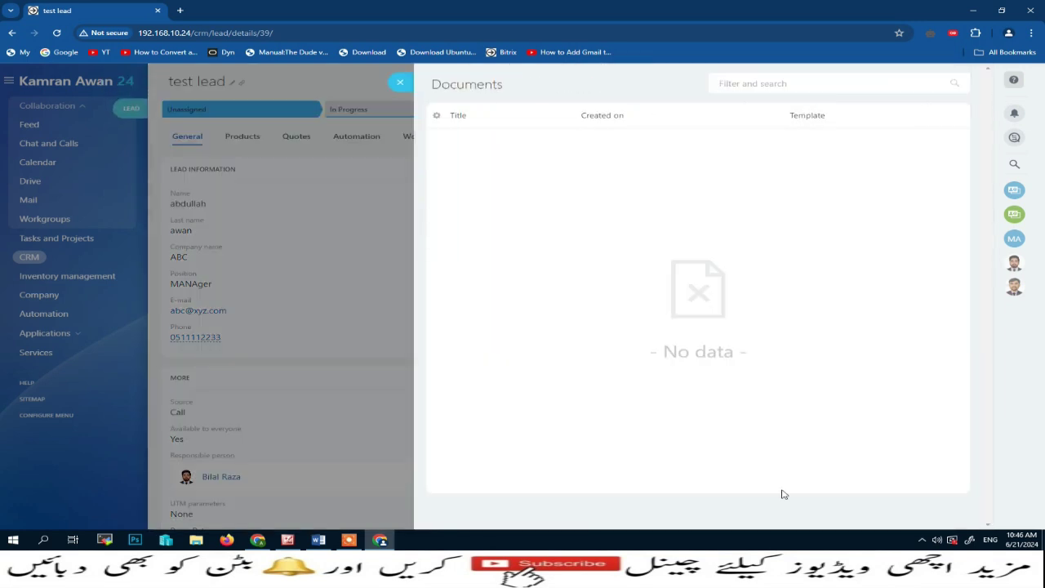
{"action": "left_click", "coordinate": [400, 84]}
Step: Return to the administrator's Chrome window, set the Manager role's Templates edit permission to Personal, and save the access permissions
{"action": "left_click", "coordinate": [258, 540]}
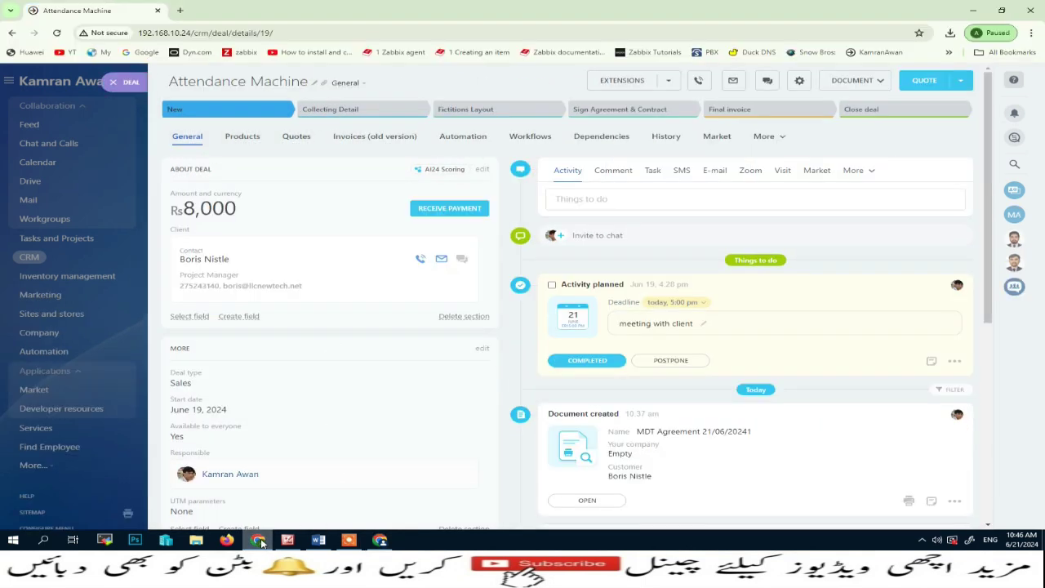
{"action": "left_click", "coordinate": [880, 83]}
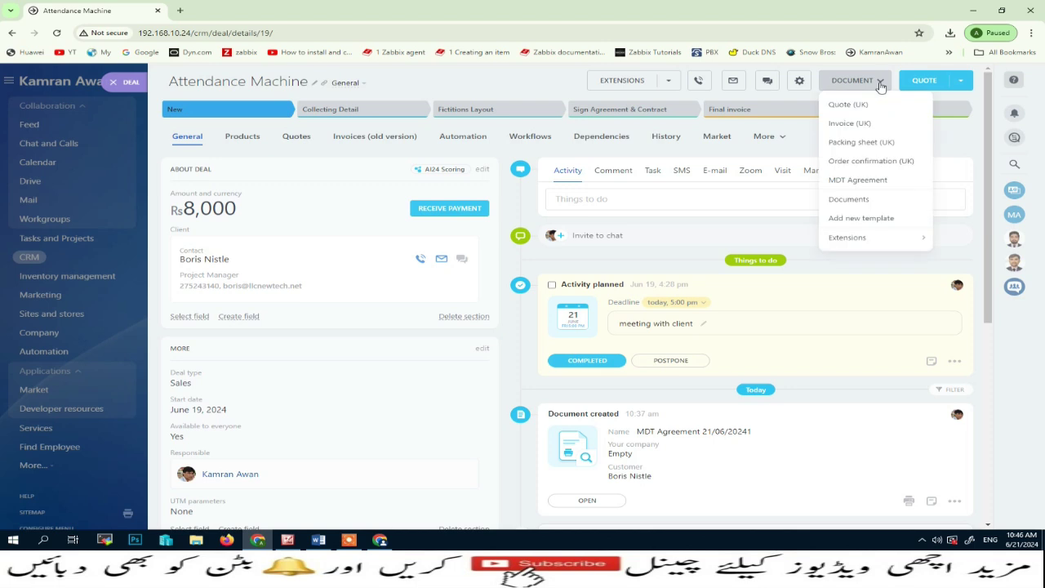
{"action": "left_click", "coordinate": [866, 218]}
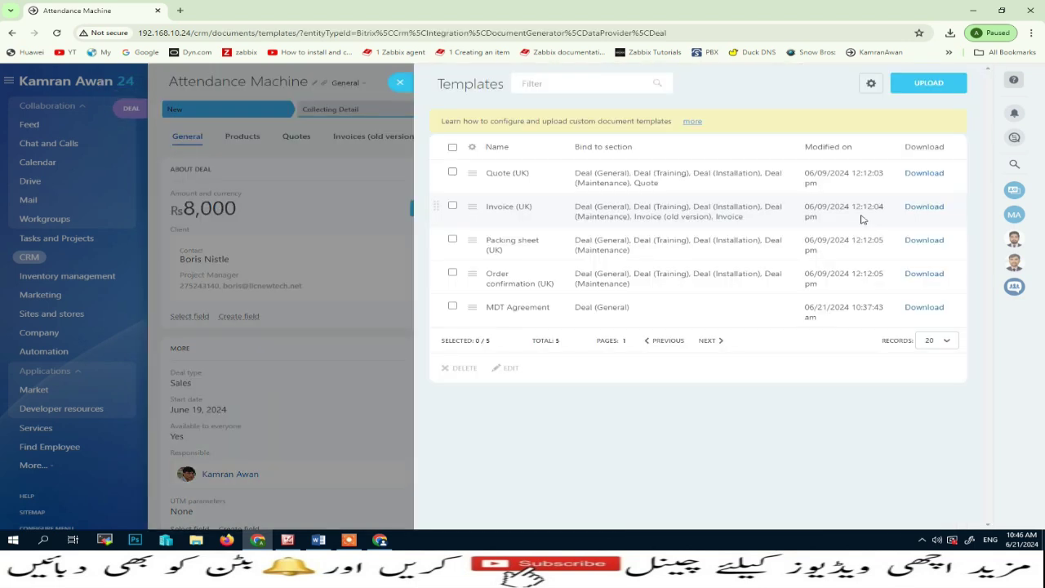
{"action": "left_click", "coordinate": [871, 83]}
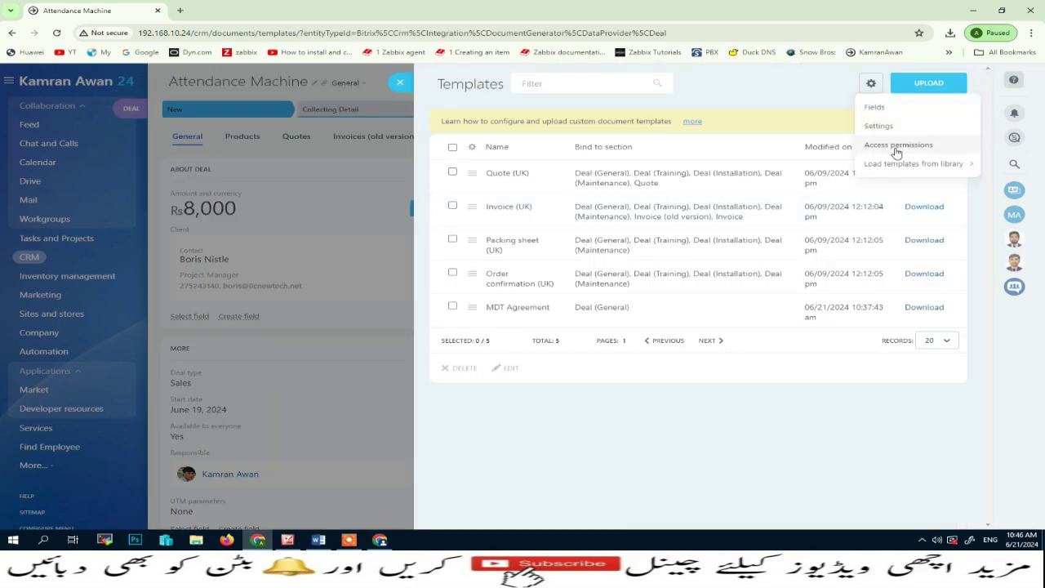
{"action": "left_click", "coordinate": [898, 145]}
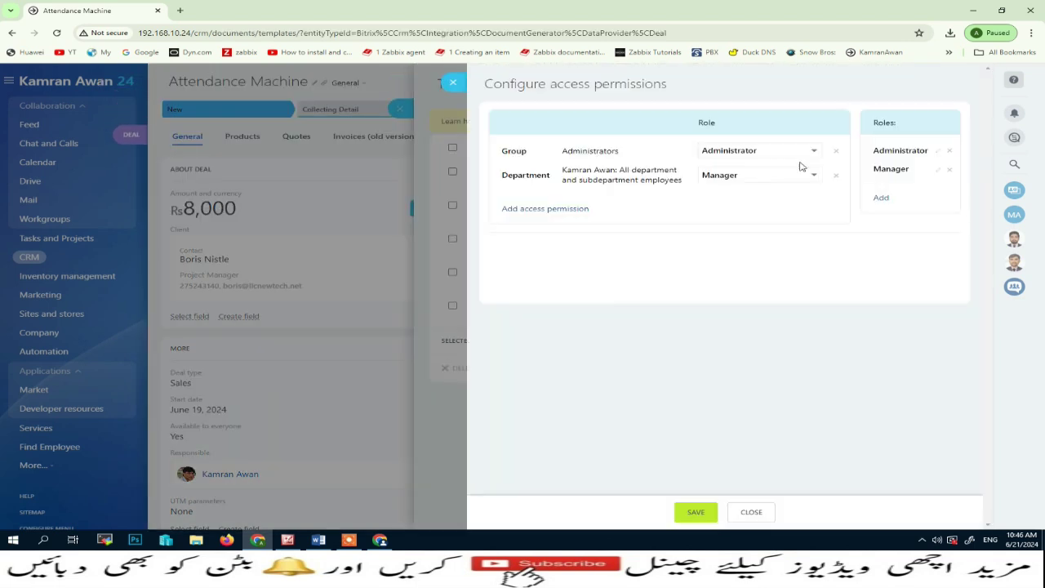
{"action": "left_click", "coordinate": [938, 170]}
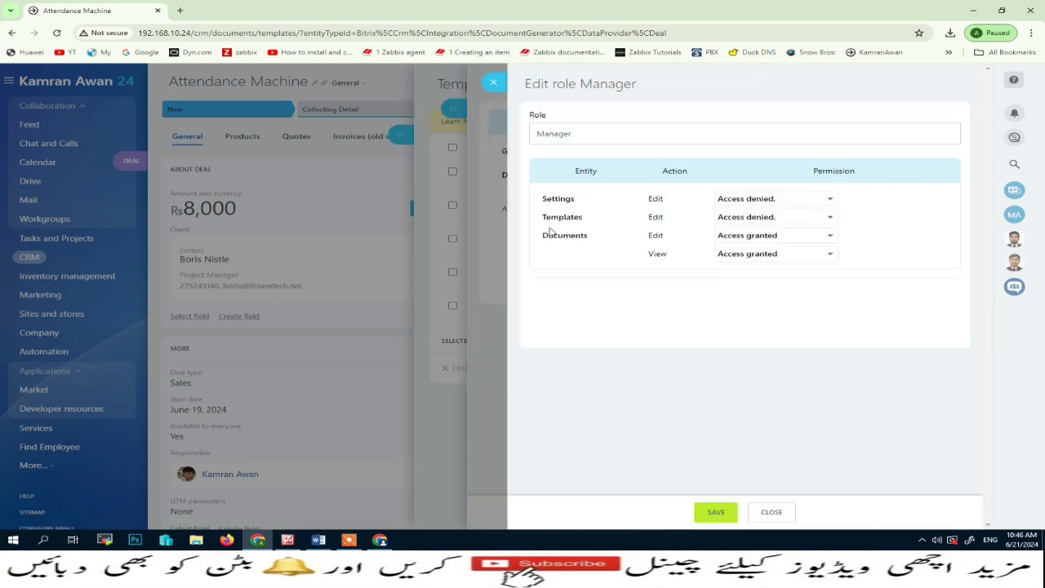
{"action": "left_click", "coordinate": [826, 218]}
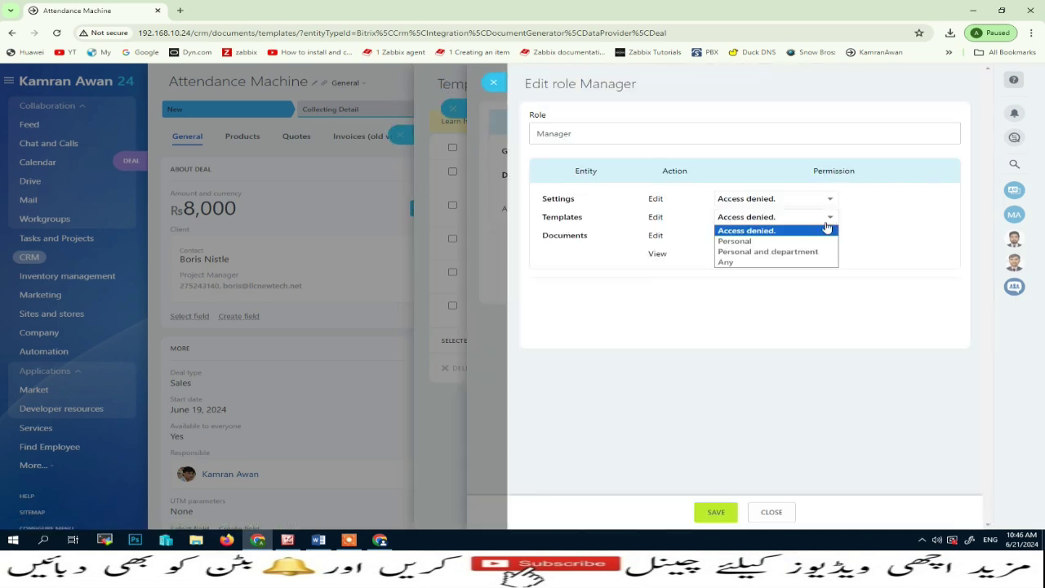
{"action": "left_click", "coordinate": [744, 241]}
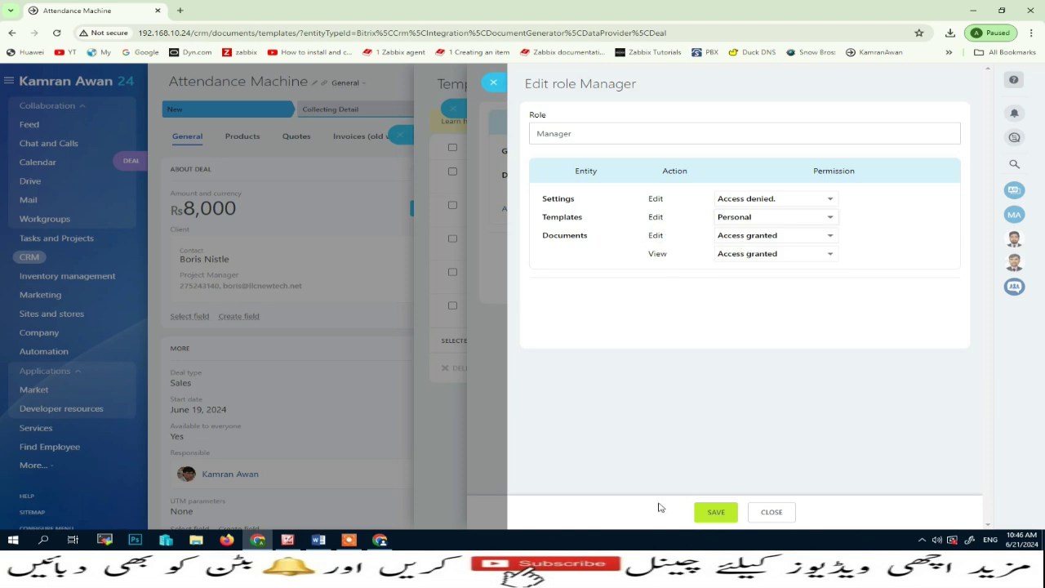
{"action": "left_click", "coordinate": [718, 518]}
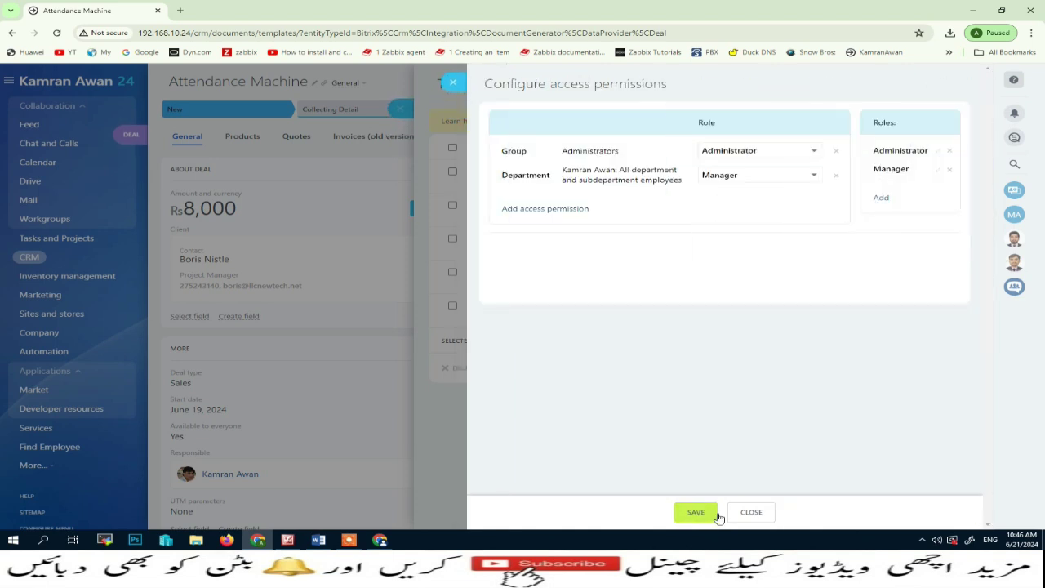
{"action": "left_click", "coordinate": [696, 513]}
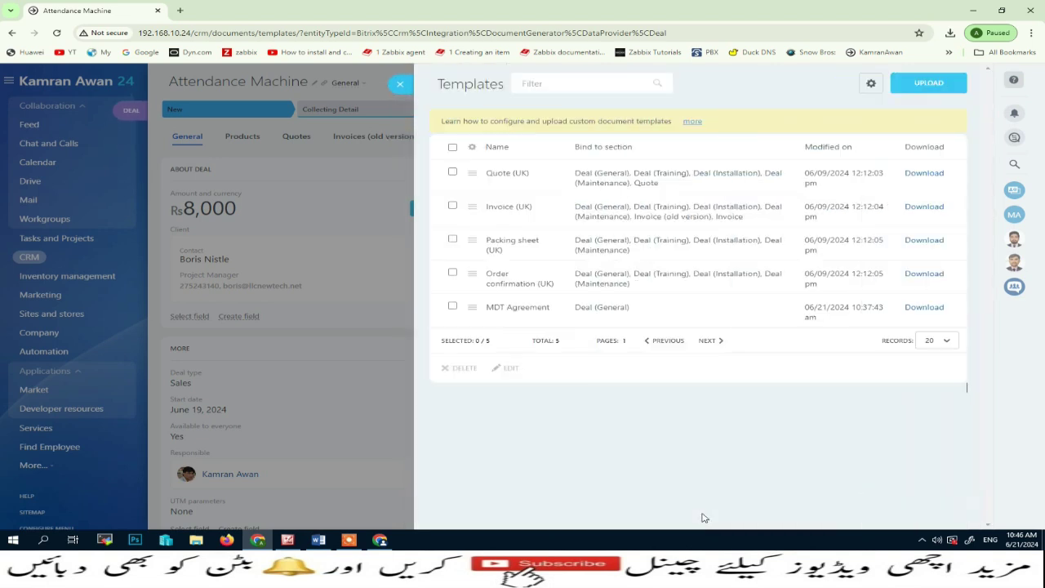
{"action": "left_click", "coordinate": [400, 85]}
Step: Switch to the employee's Chrome window, reload the test lead, and open its page for adding document templates
{"action": "left_click", "coordinate": [379, 540]}
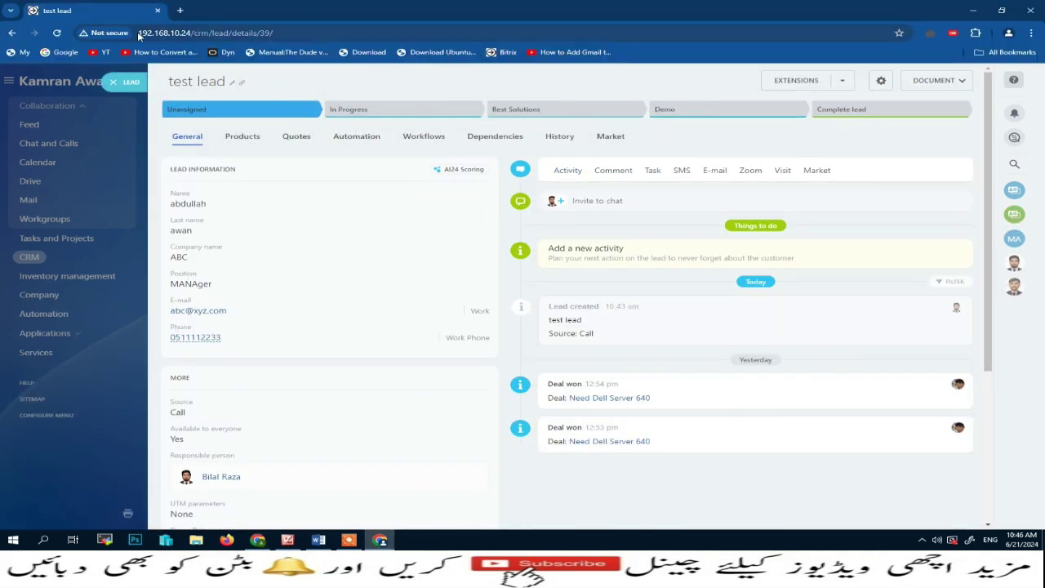
{"action": "left_click", "coordinate": [56, 33]}
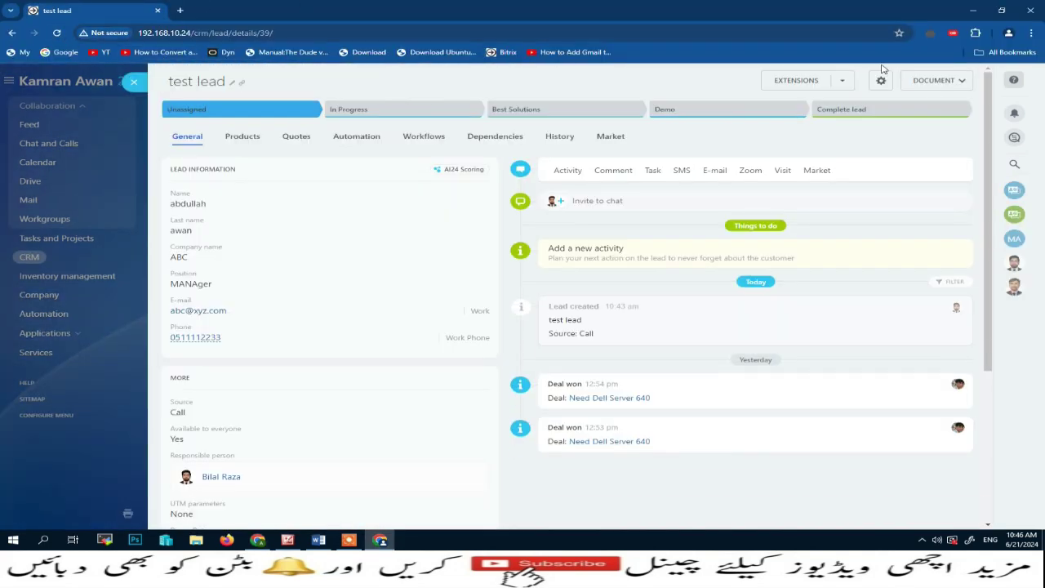
{"action": "left_click", "coordinate": [959, 80]}
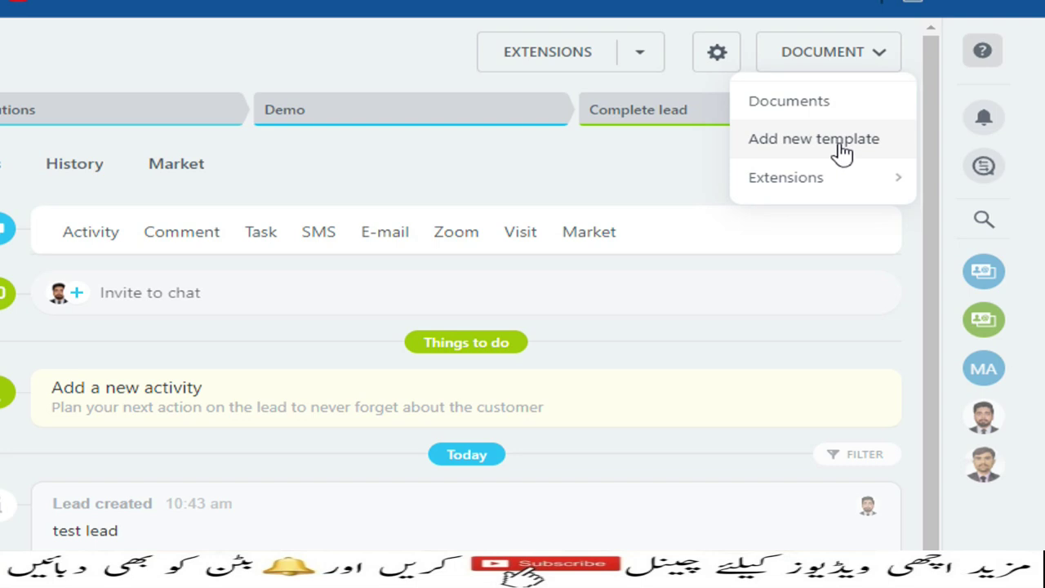
{"action": "left_click", "coordinate": [842, 154]}
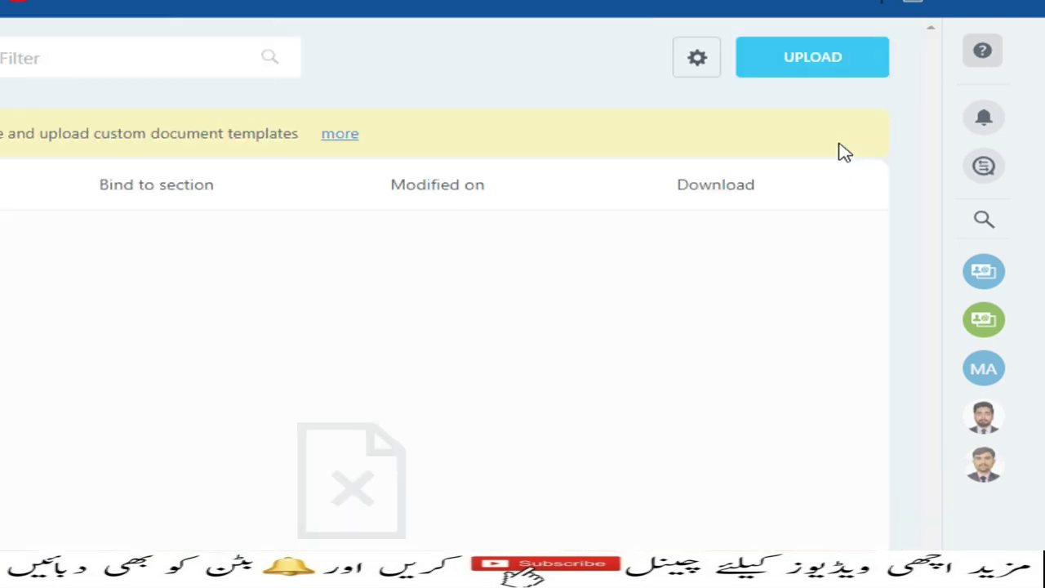